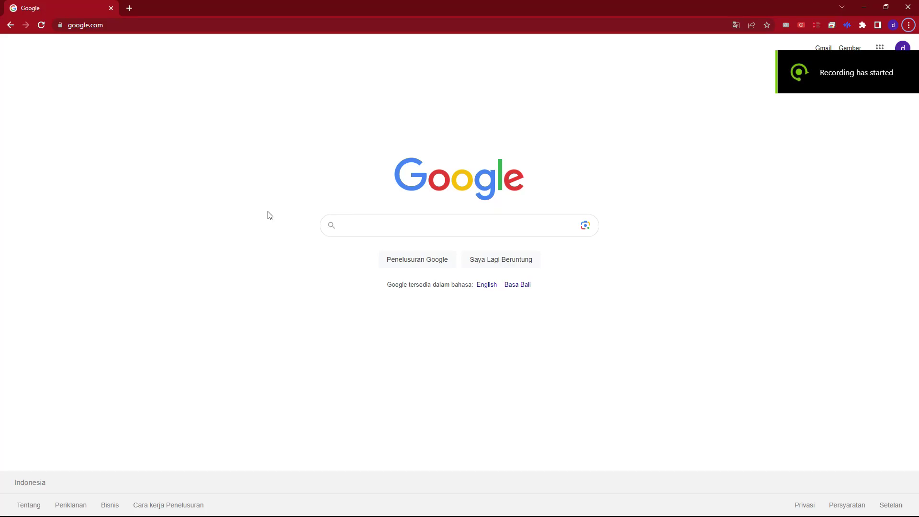
left_click(119, 28)
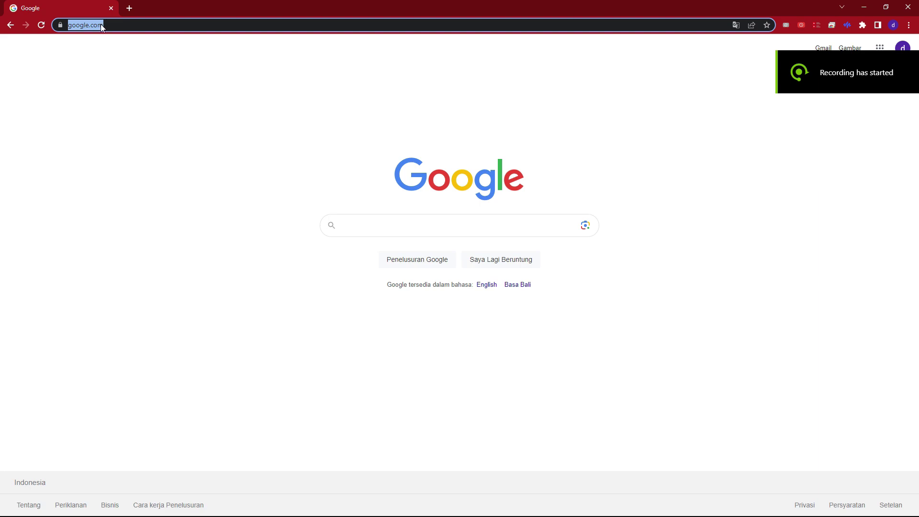
right_click(101, 26)
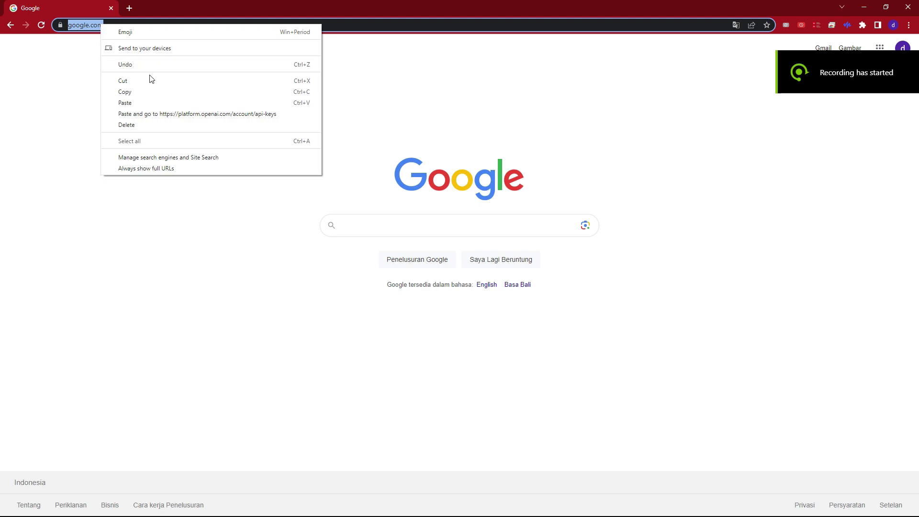
left_click(151, 115)
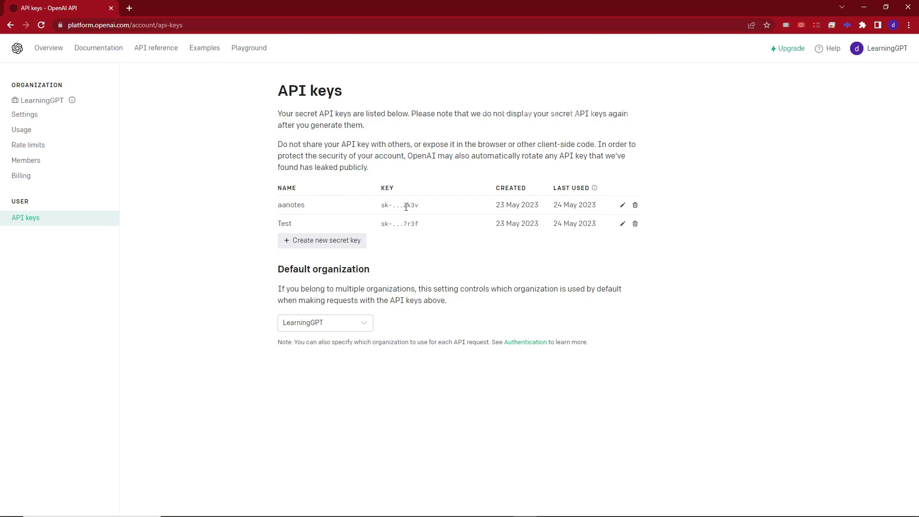
- Select the aanotes secret key text, then go to the organization Settings page
left_click_drag(422, 206, 379, 207)
left_click(31, 117)
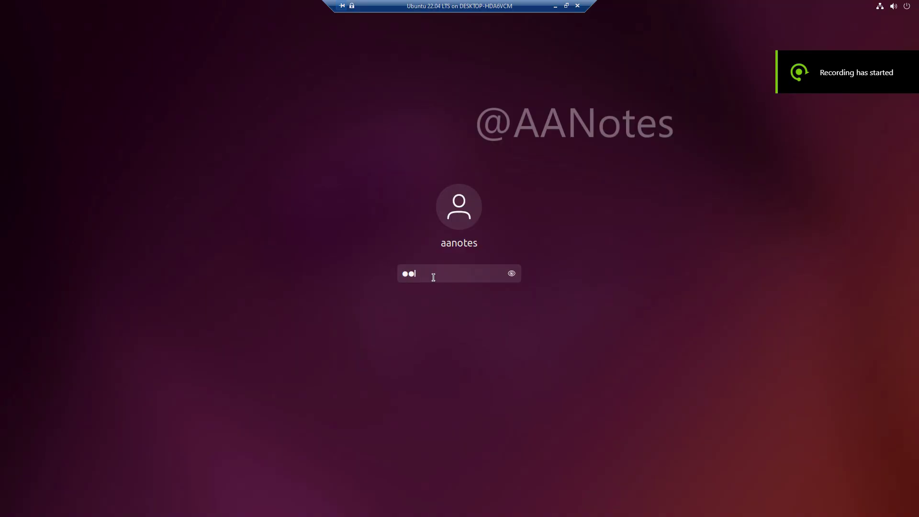
type("••••")
- Submit the password on the Ubuntu lock screen to log in
key("Return")
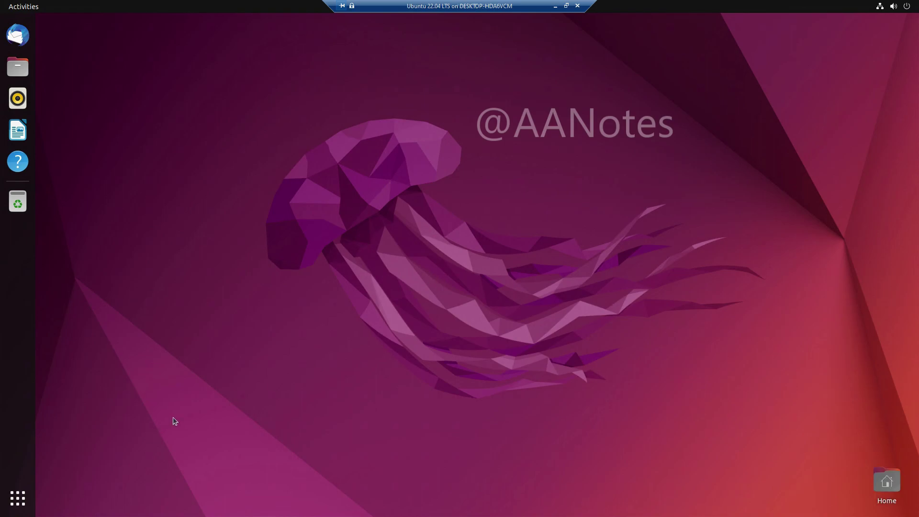
- In a maximized terminal, become root with sudo -i and pip install openai
key("ctrl+alt+t")
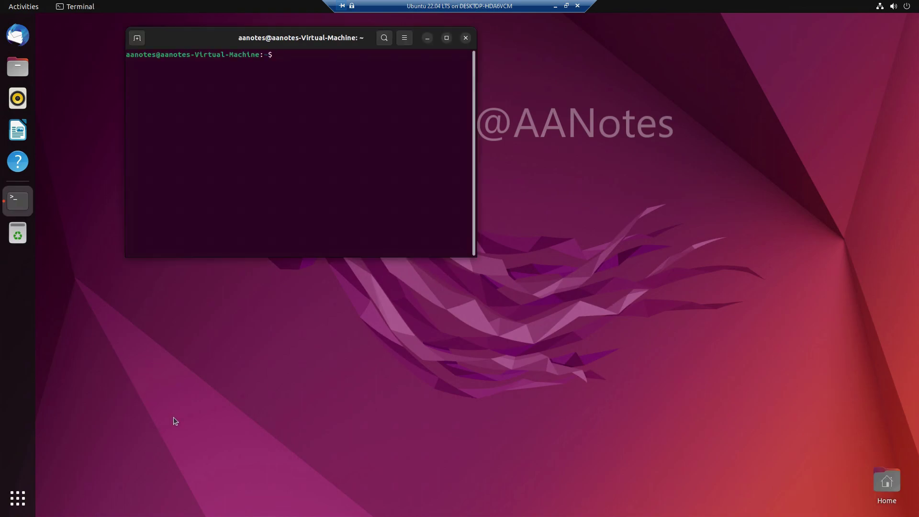
left_click(445, 38)
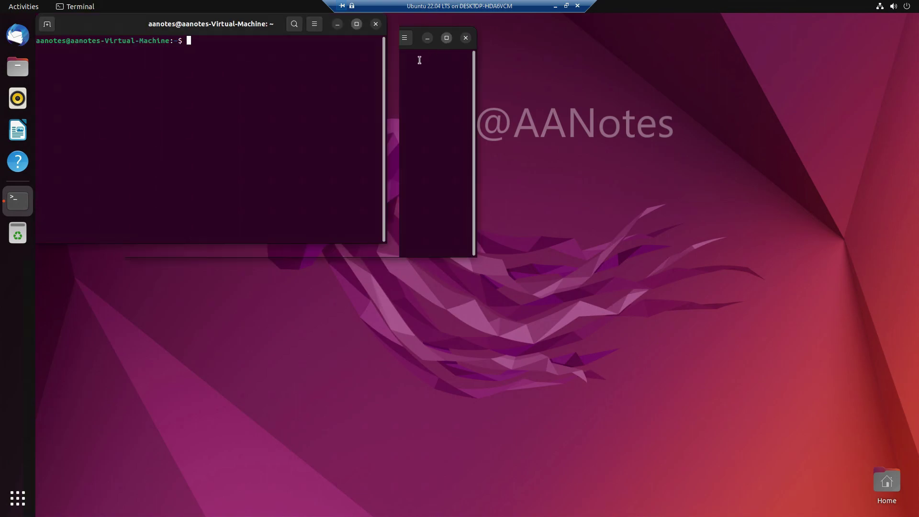
type("sud")
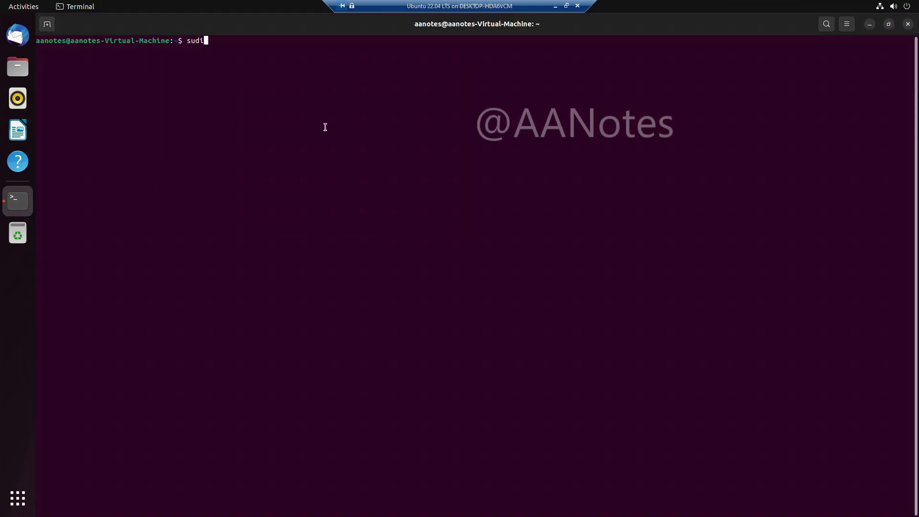
type("i")
key("BackSpace")
type("o -i")
key("Return")
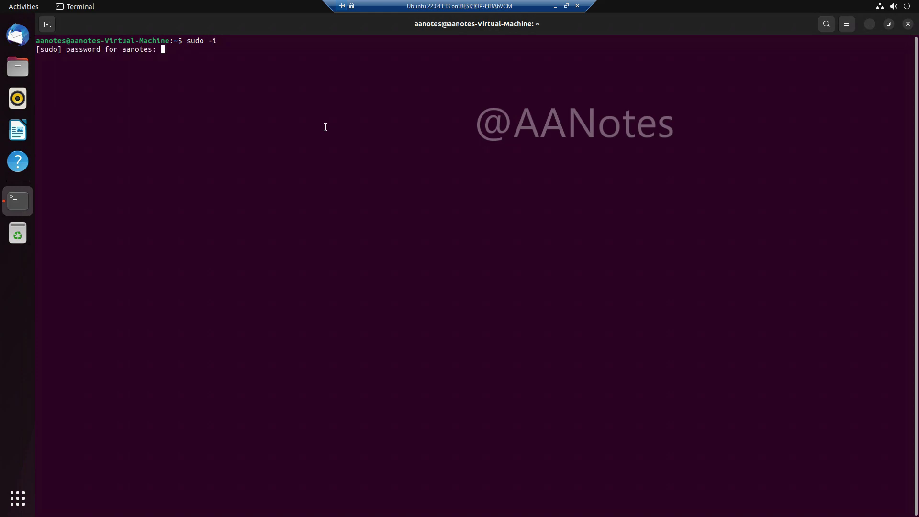
key("Return")
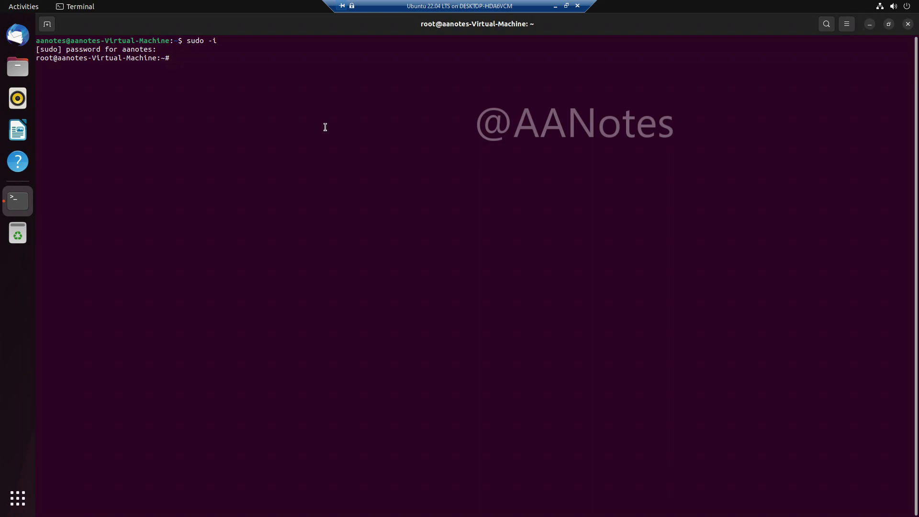
type("pip ")
type("install ")
type("openai")
key("Return")
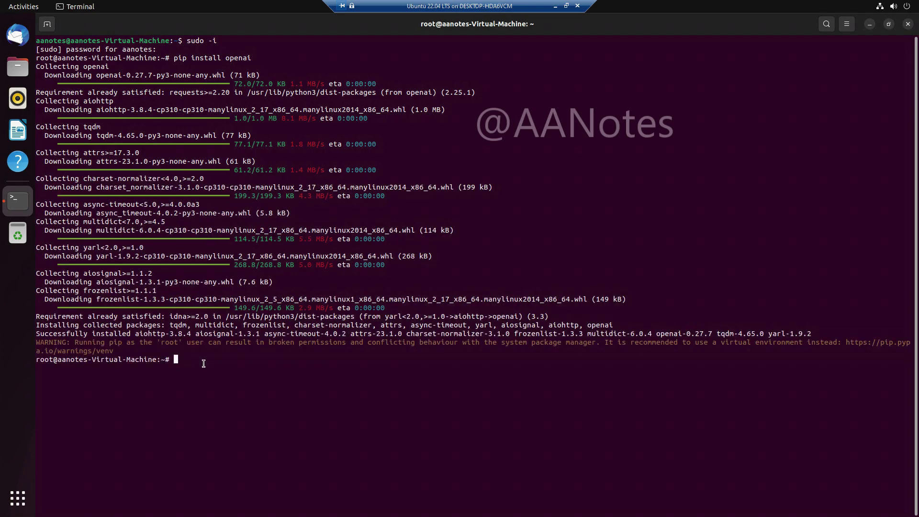
type("cat <<")
type("EOF")
- Leave the root shell and start a cat <<EOF > .env heredoc
key("BackSpace")
key("BackSpace")
key("BackSpace")
key("BackSpace")
key("BackSpace")
key("BackSpace")
type("exit")
key("Return")
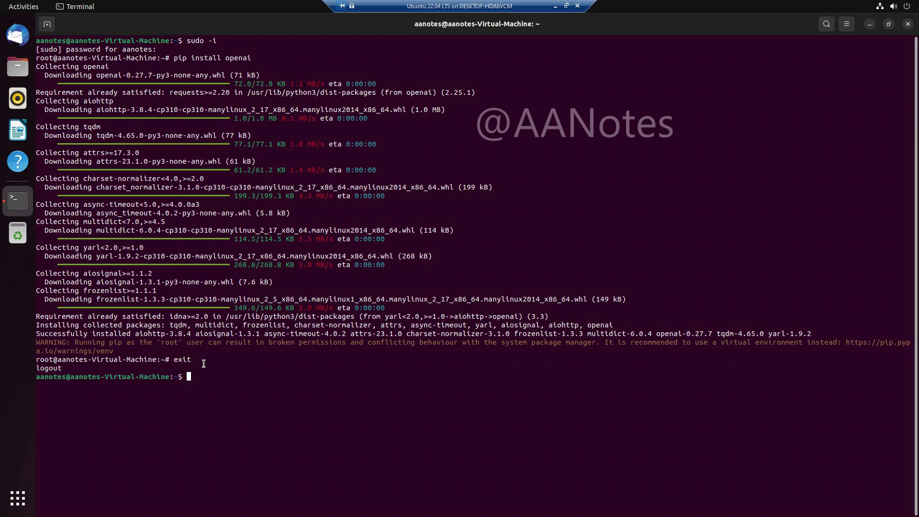
type("cat ")
type("<<EO")
type("F> ")
type(".e")
type("nv")
key("Return")
type("API_")
type("KEY=")
type("xxx")
type("ORG")
type("_")
type("I")
type("D")
type("=")
type("or")
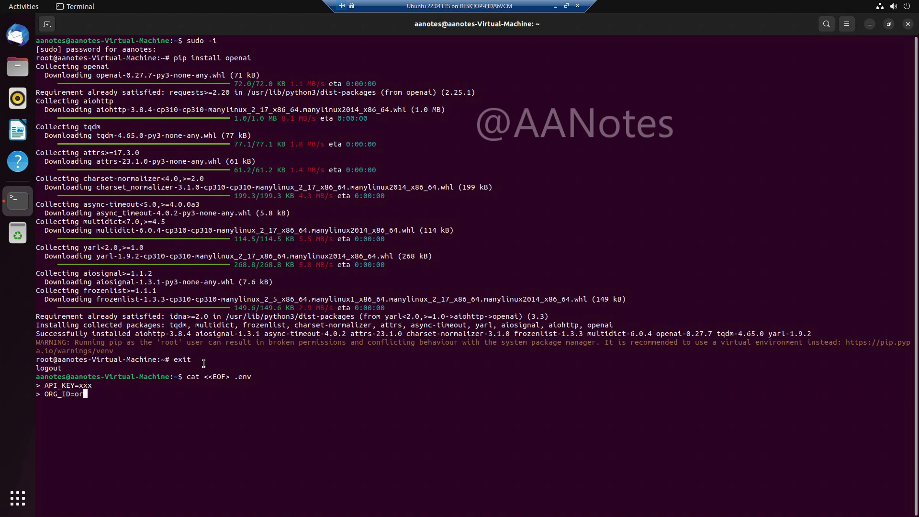
type("g-")
- Enter the API_KEY=xxx and ORG_ID=org..xxx lines and end the heredoc with EOF
key("BackSpace")
key("BackSpace")
key("BackSpace")
type("o")
type("r")
key("BackSpace")
key("BackSpace")
type("r")
type("g..x")
type("xx")
key("Return")
type("<EOF")
type(">>")
key("Return")
key("Return")
type("E")
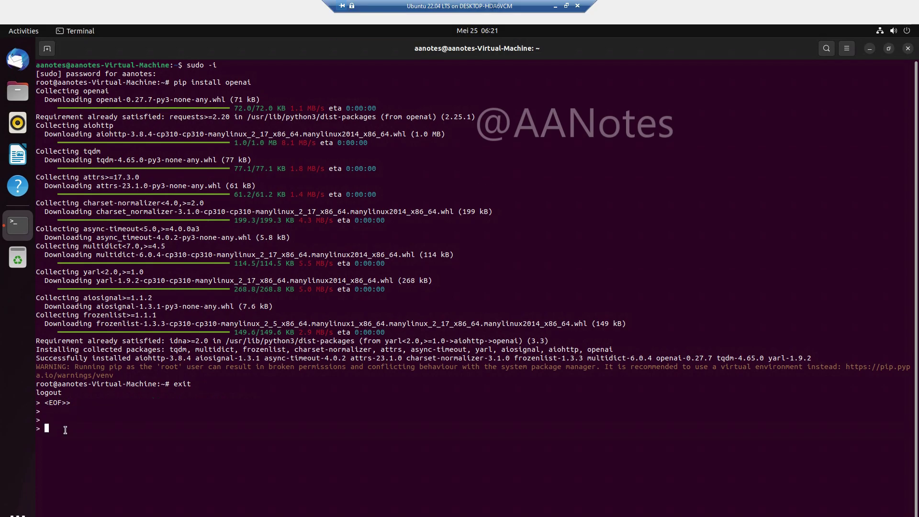
type("OF")
key("Return")
key("Up")
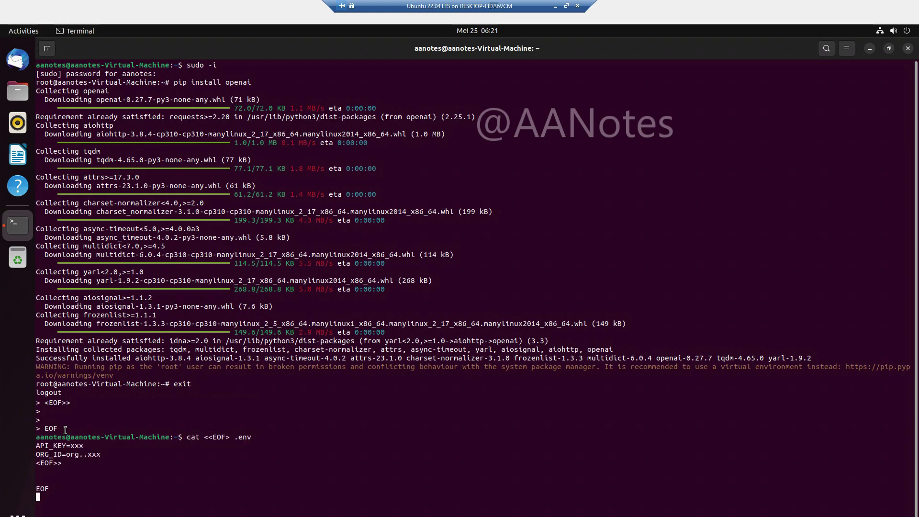
key("Up")
key("Down")
key("Down")
type("vim ")
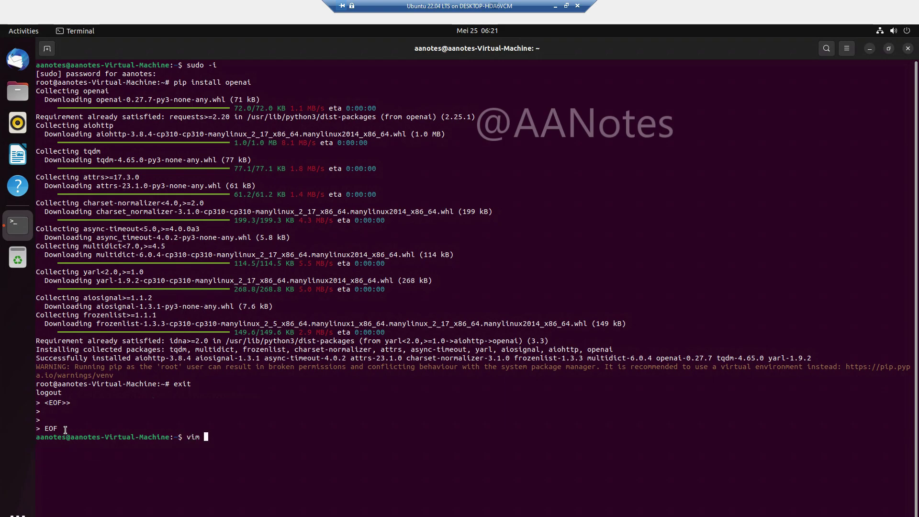
type(".env")
- Open .env in vim and delete the stray EOF third line
key("Return")
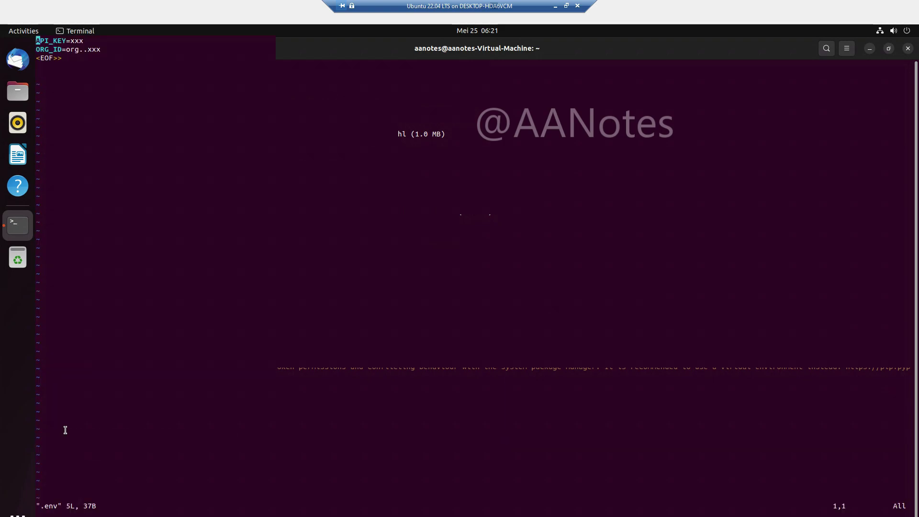
key("Down")
key("Down")
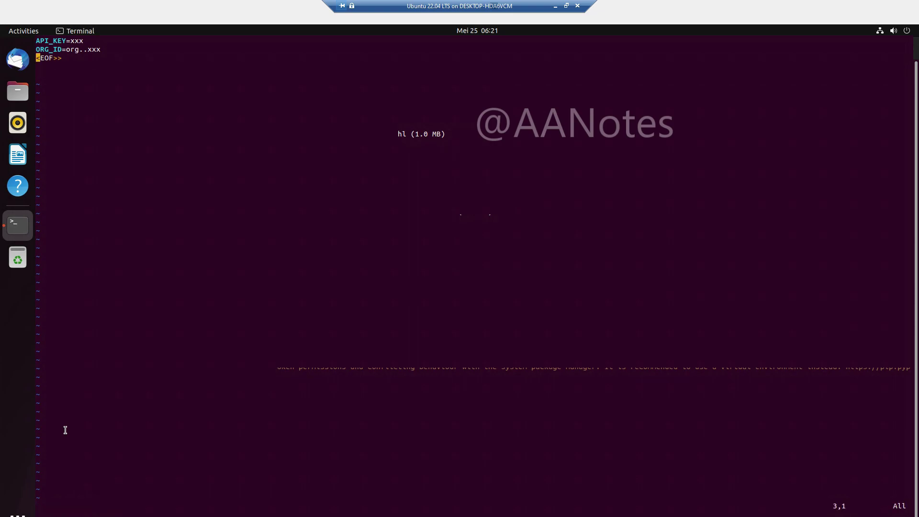
key("x")
key("x")
key("x")
key("x")
key("x")
key("x")
key("d")
key("d")
- Replace the API_KEY placeholder with your key, save with :wq, and clear the screen
key("Right")
key("Right")
key("Right")
key("x")
key("x")
key("x")
key("i")
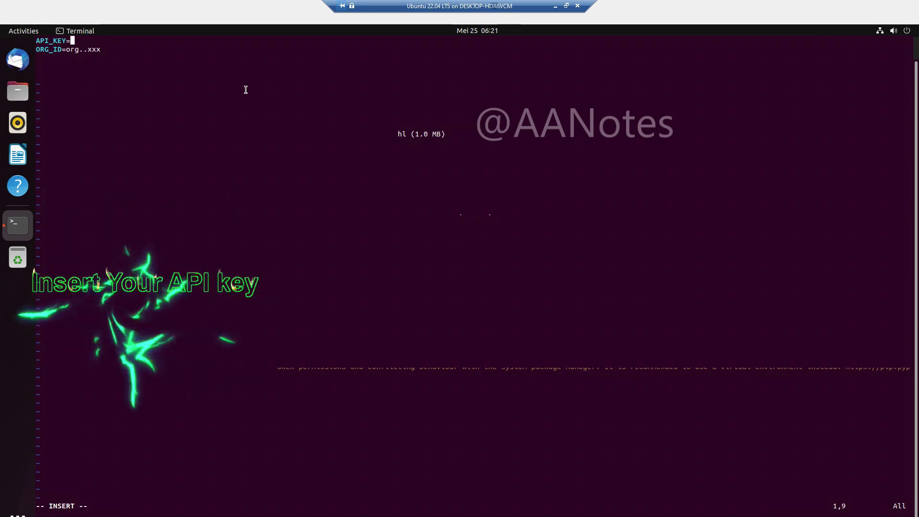
type("=x")
key("BackSpace")
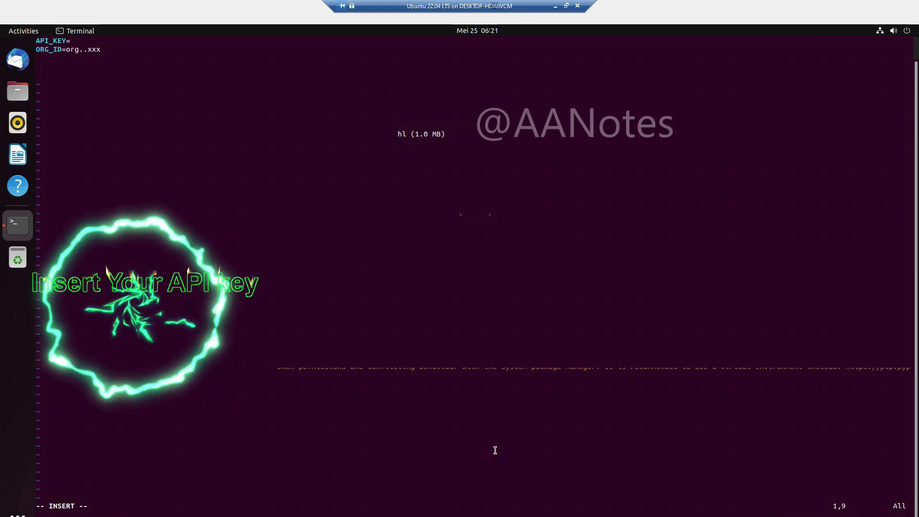
type("zKy..")
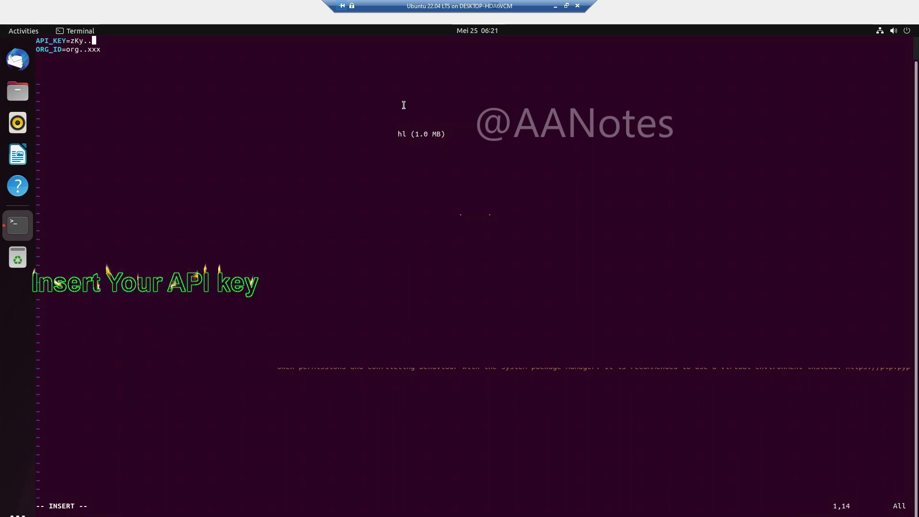
key("Escape")
type(":wq")
key("Return")
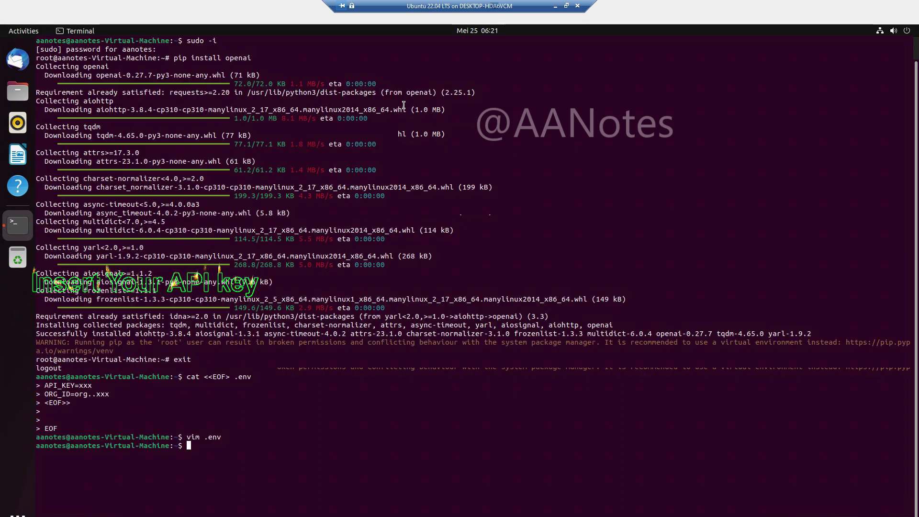
key("ctrl+l")
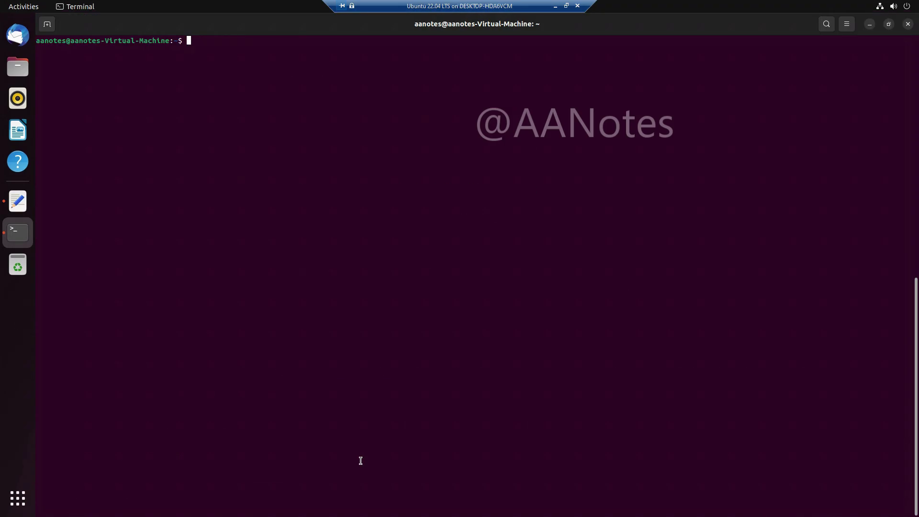
type("so")
type("urce .env")
- Source .env and run the pasted curl models request, cancelling it when it hangs
key("Return")
right_click(199, 51)
left_click(236, 81)
key("Return")
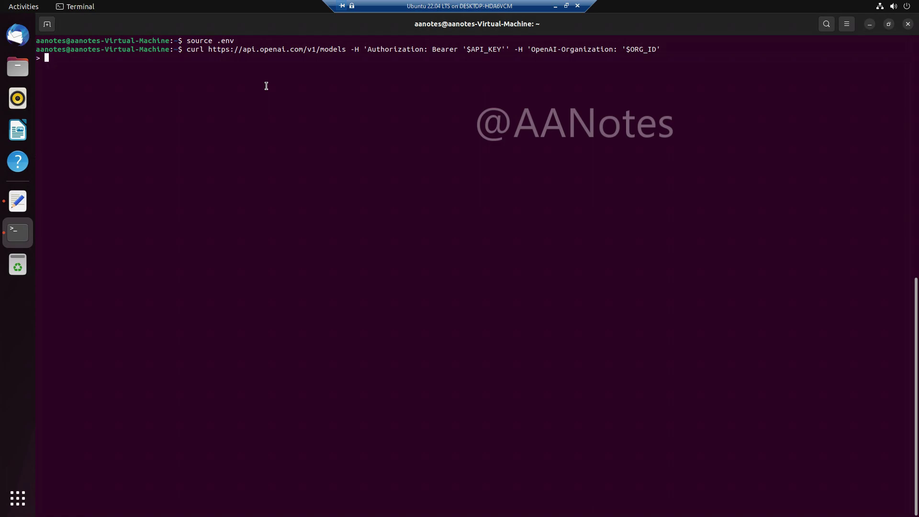
key("ctrl+c")
- Confirm curl is missing and install it with sudo apt install curl
key("Up")
key("Left")
key("Left")
key("Left")
key("Left")
key("Left")
key("Left")
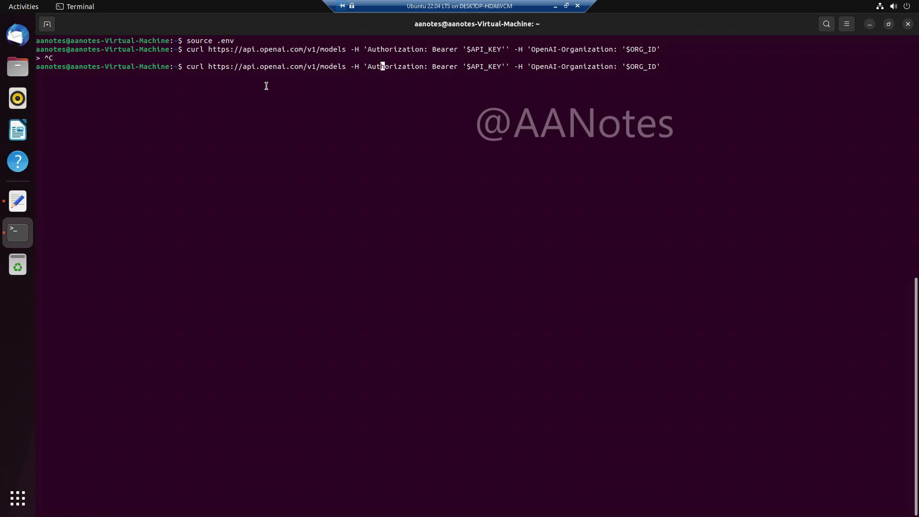
key("Up")
key("Down")
key("Down")
type("c")
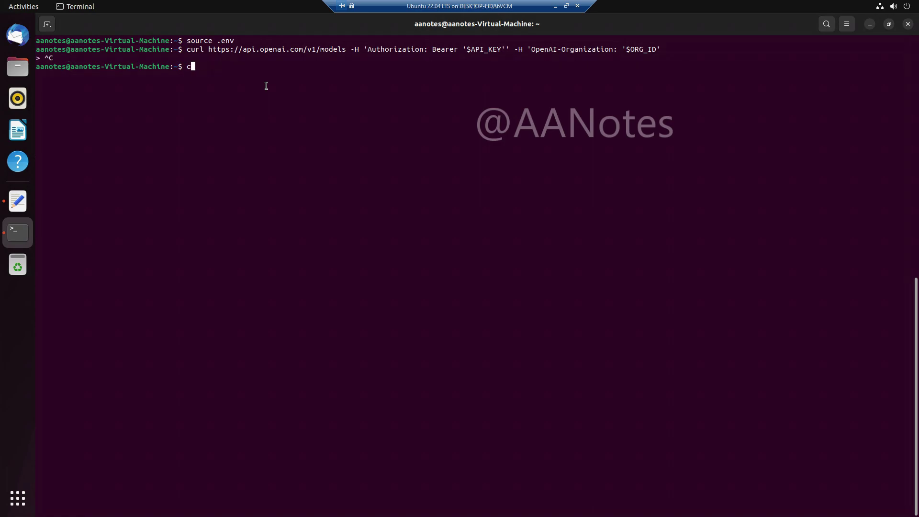
type("url")
key("Return")
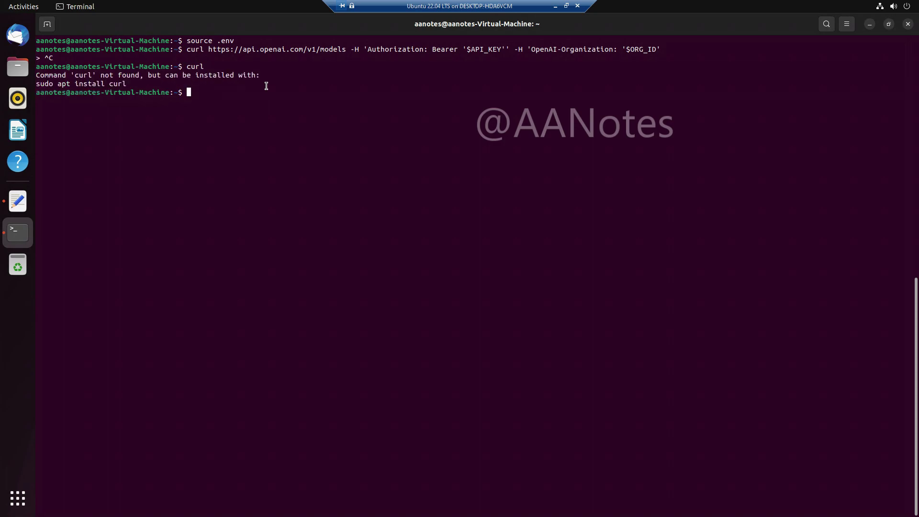
type("sudo apt ")
type("install curl")
key("Return")
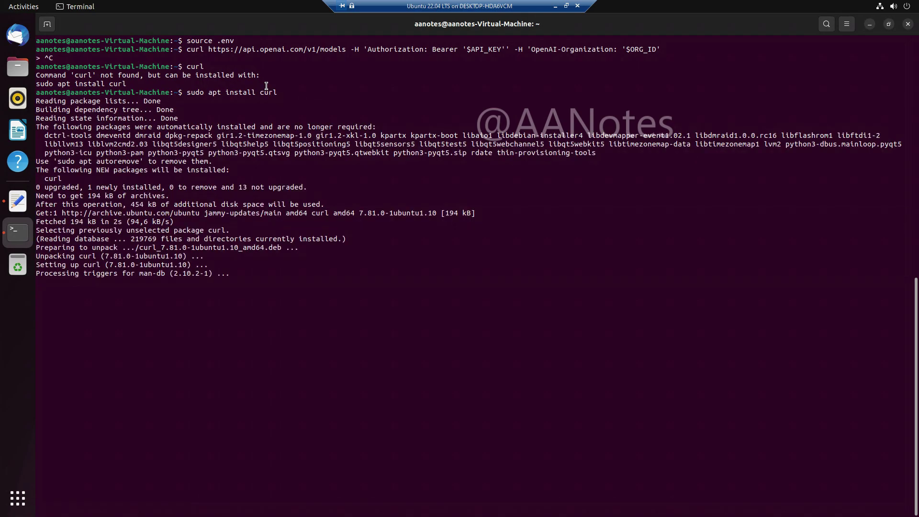
- On a cleared screen, source .env again and recall the api.openai.com/v1/models curl command
key("ctrl+l")
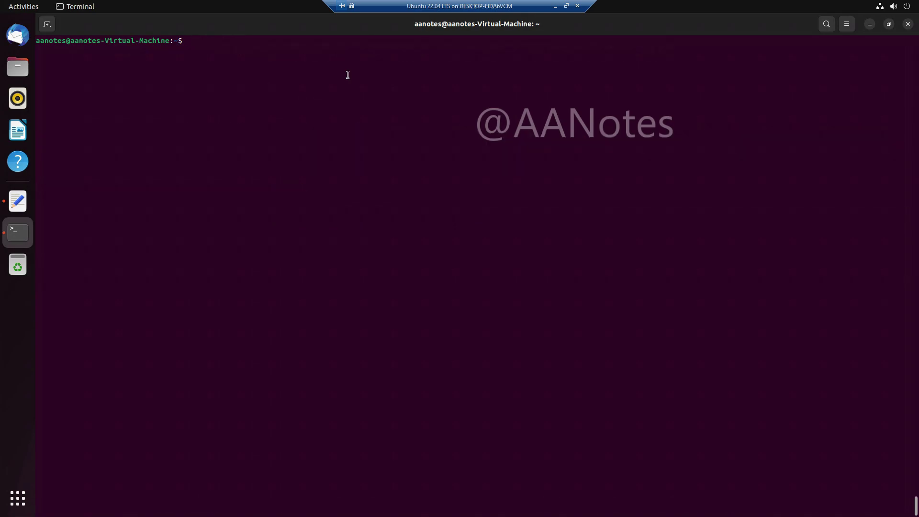
type("sourc")
type("e ")
type(".")
type("env")
key("Return")
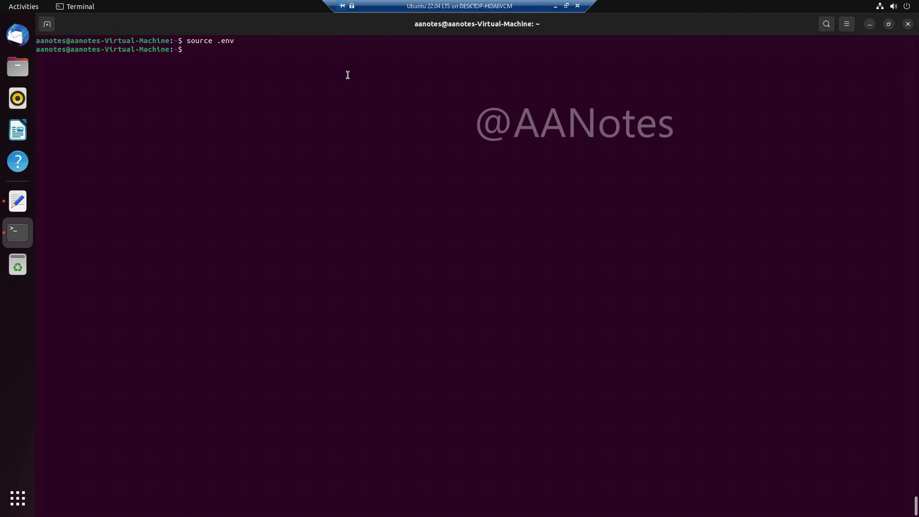
key("Up")
key("Up")
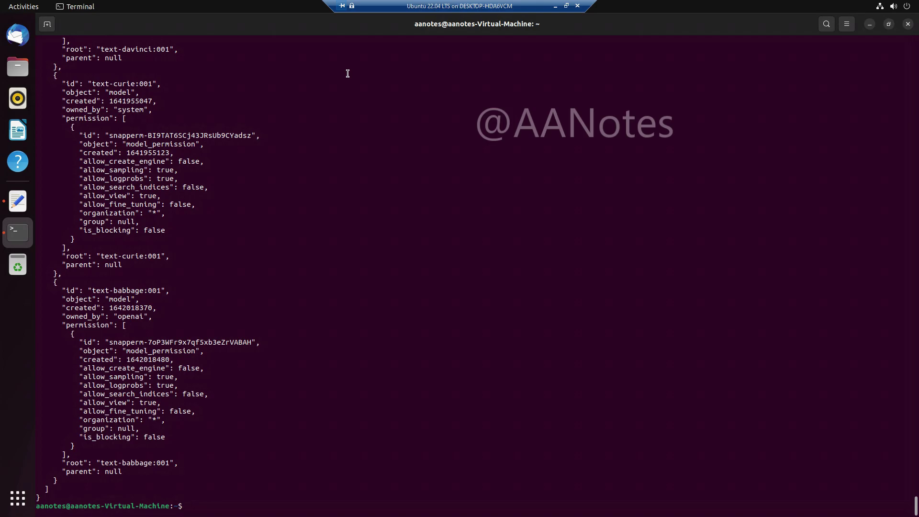
scroll(207, 255, "up", 10)
scroll(202, 253, "up", 4)
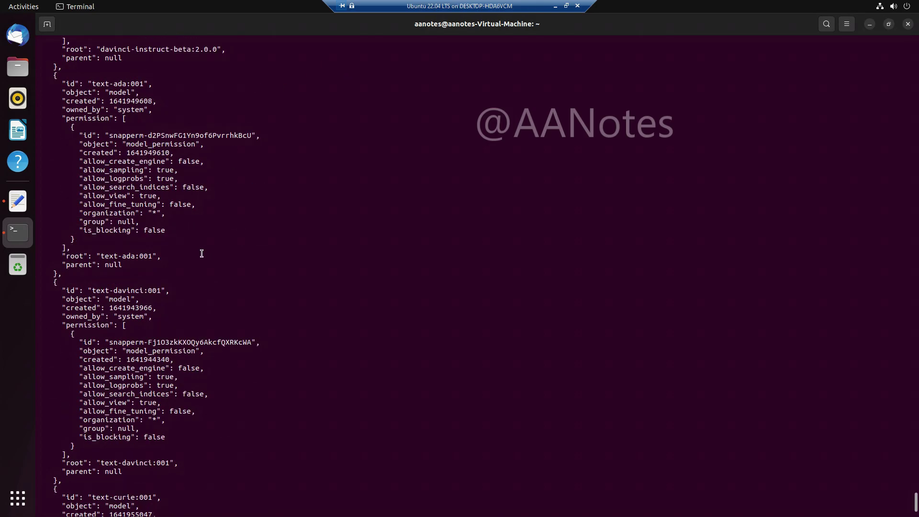
scroll(202, 253, "up", 5)
scroll(202, 254, "up", 5)
scroll(202, 253, "up", 2)
scroll(202, 253, "down", 10)
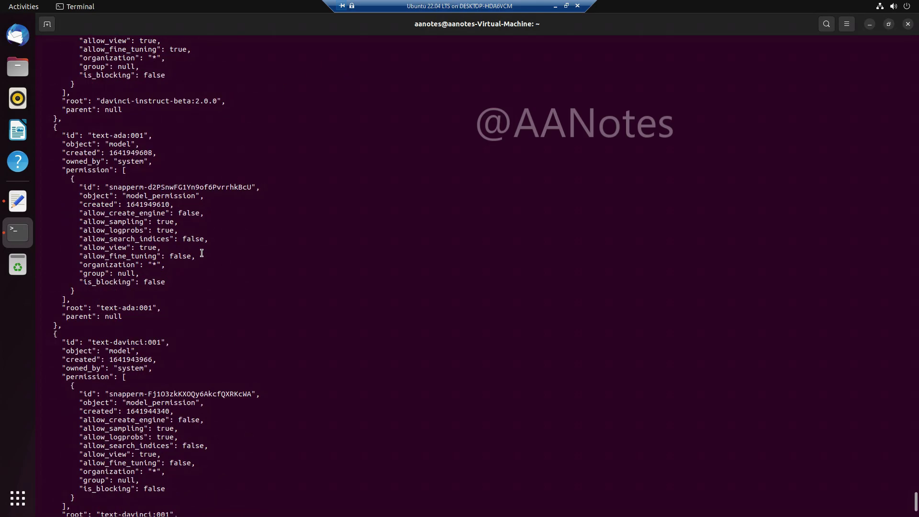
scroll(202, 254, "down", 12)
scroll(201, 252, "down", 4)
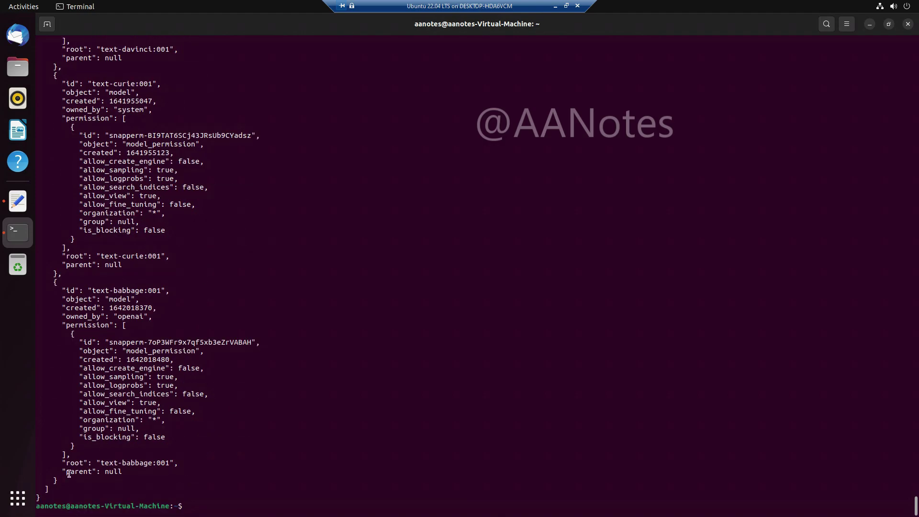
- Highlight the text-babbage, text-curie, text-davinci and text-ada model entries in turn, then deselect
left_click_drag(47, 499, 77, 429)
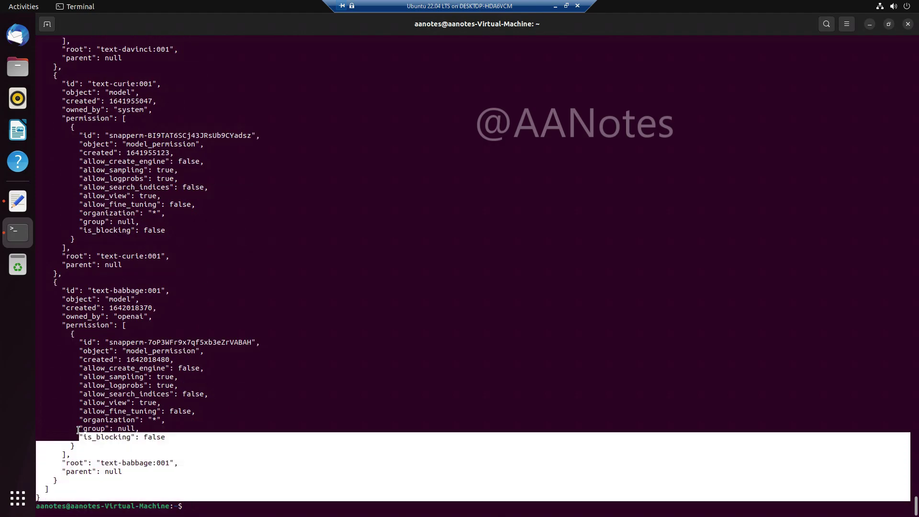
left_click_drag(77, 430, 66, 327)
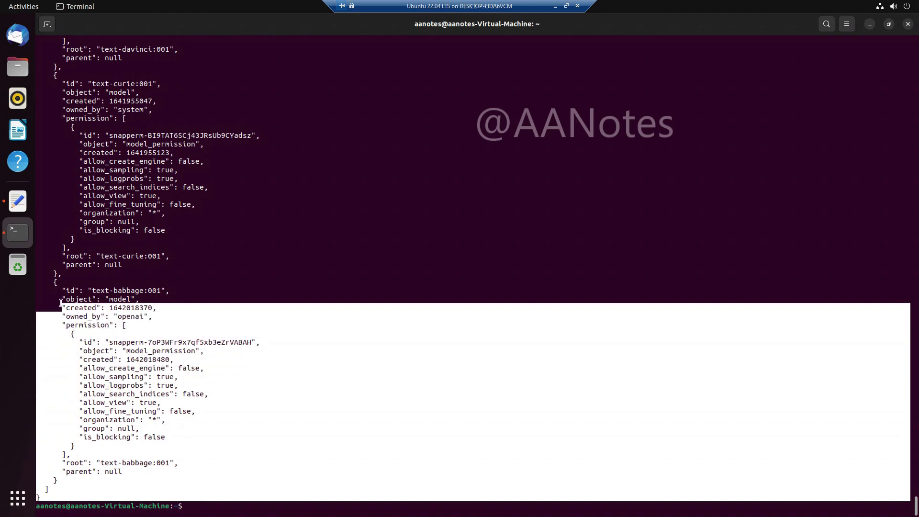
left_click_drag(61, 302, 54, 281)
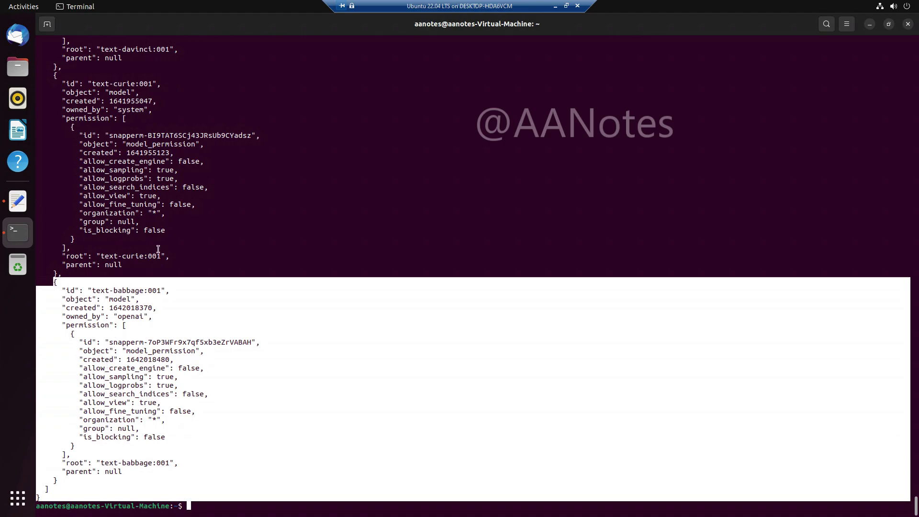
mouse_move(54, 75)
left_mouse_down()
mouse_move(94, 204)
mouse_move(136, 261)
left_mouse_up()
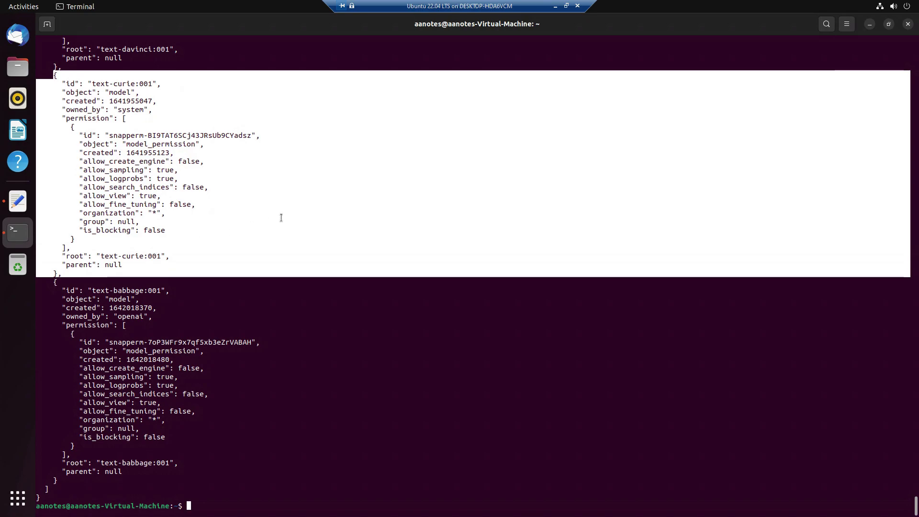
scroll(281, 217, "up", 5)
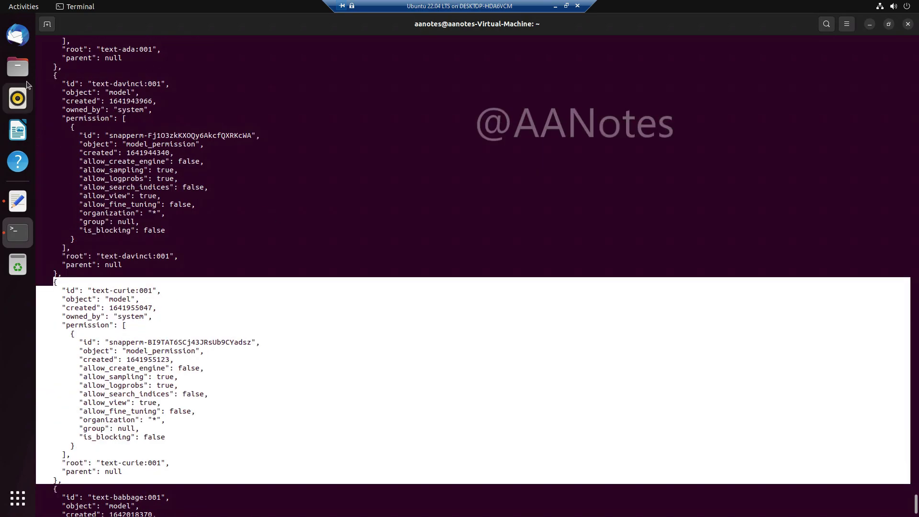
mouse_move(47, 74)
left_mouse_down()
mouse_move(94, 230)
mouse_move(89, 273)
left_mouse_up()
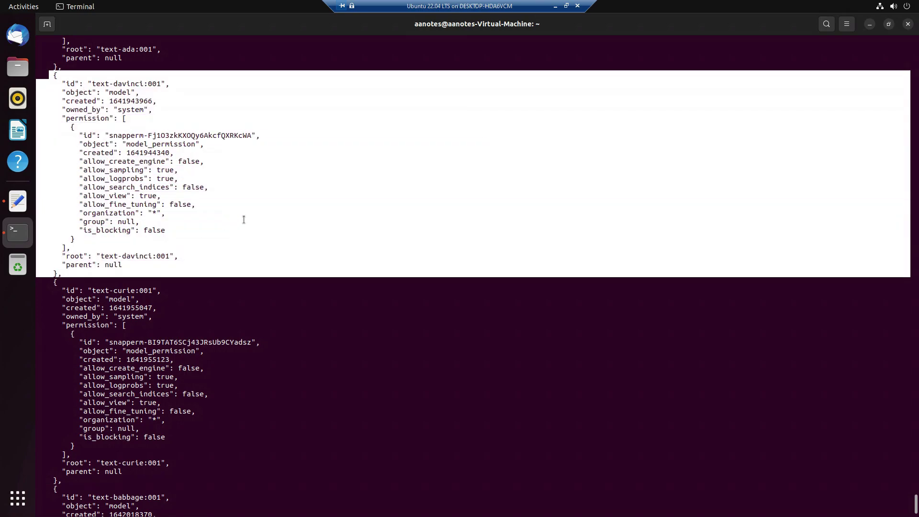
scroll(243, 220, "up", 4)
scroll(243, 219, "up", 3)
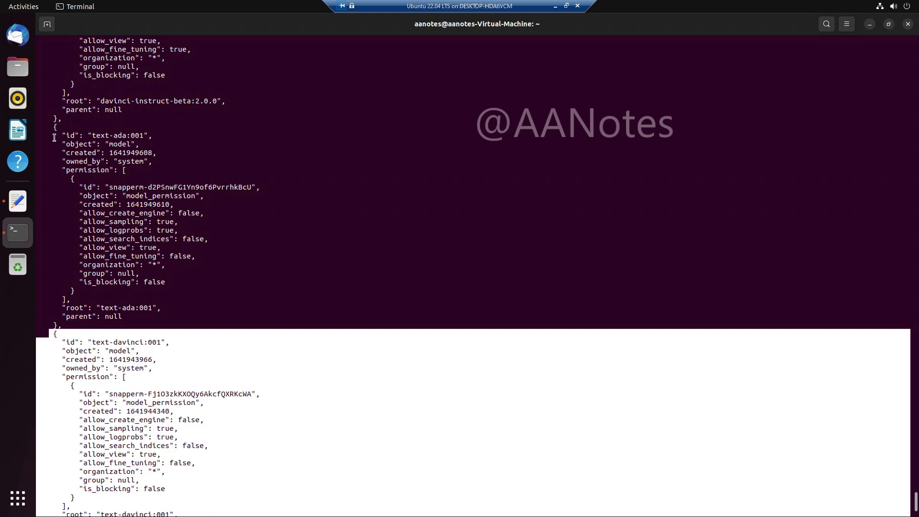
mouse_move(53, 127)
left_mouse_down()
mouse_move(95, 224)
mouse_move(88, 326)
left_mouse_up()
left_click(474, 306)
scroll(473, 307, "down", 8)
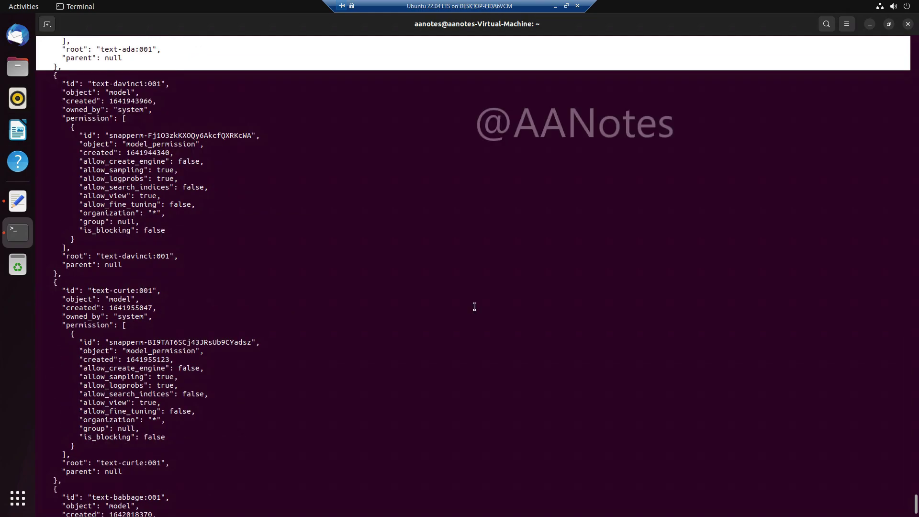
scroll(474, 307, "down", 6)
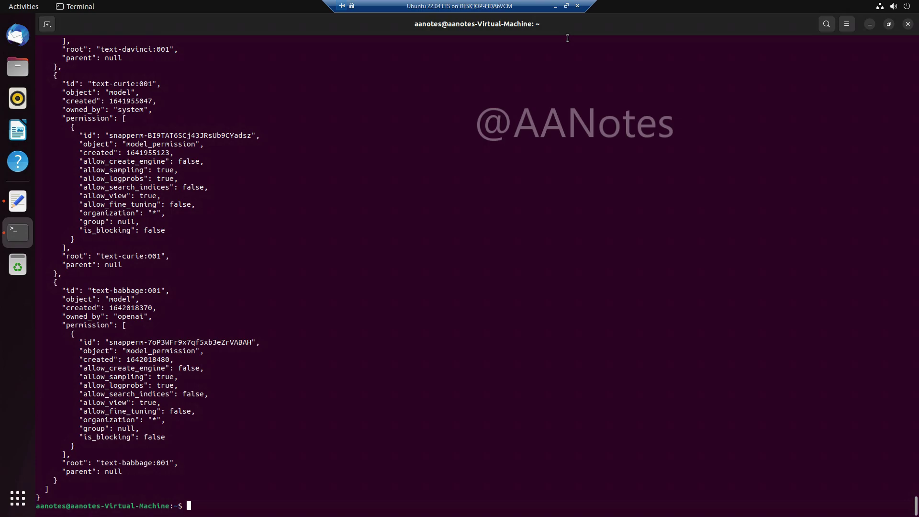
type("vim ")
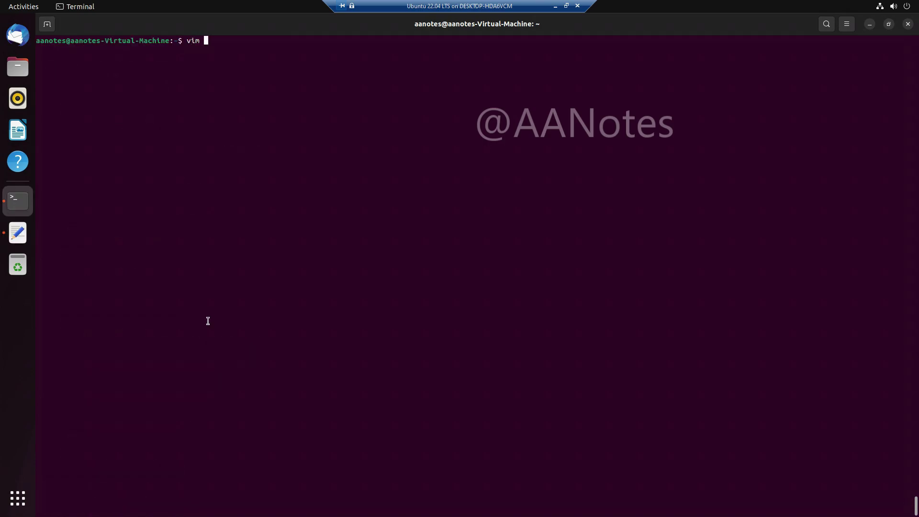
type("test")
type("API")
type("ke")
type("y")
type("for")
type("Ope")
type("nAI")
- Run vim testAPIkeyforOPENAI.py, correcting the file name's capitalization first
key("BackSpace")
key("BackSpace")
key("BackSpace")
key("BackSpace")
key("BackSpace")
type("PENAI")
type(".p")
type("y")
key("Return")
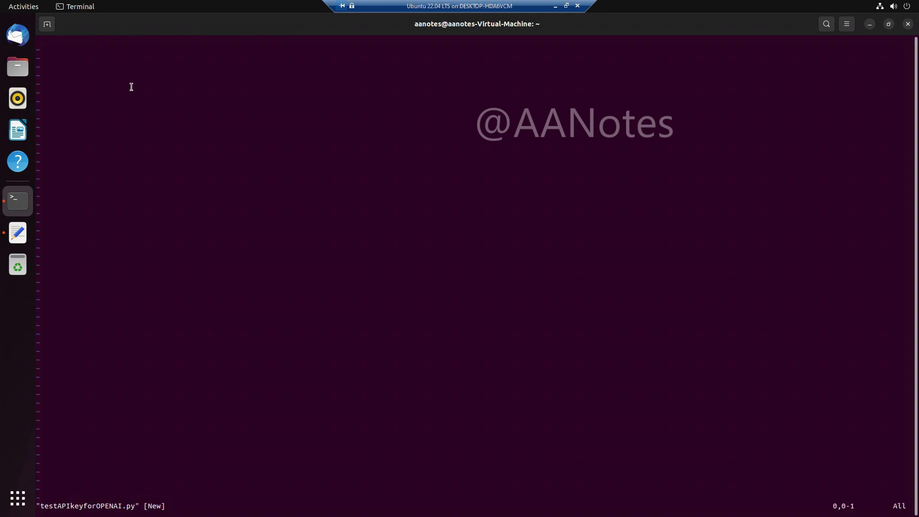
- Paste the copied Python script into testAPIkeyforOPENAI.py from the right-click menu
right_click(99, 45)
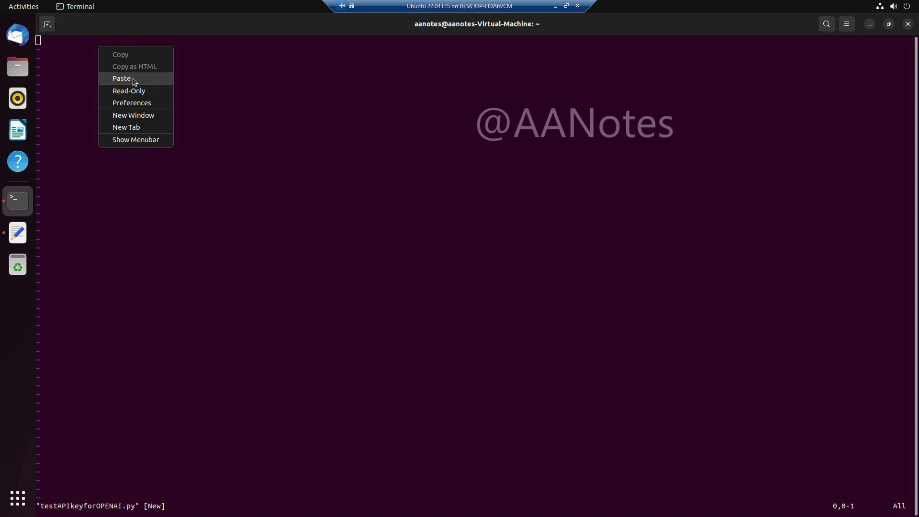
left_click(132, 78)
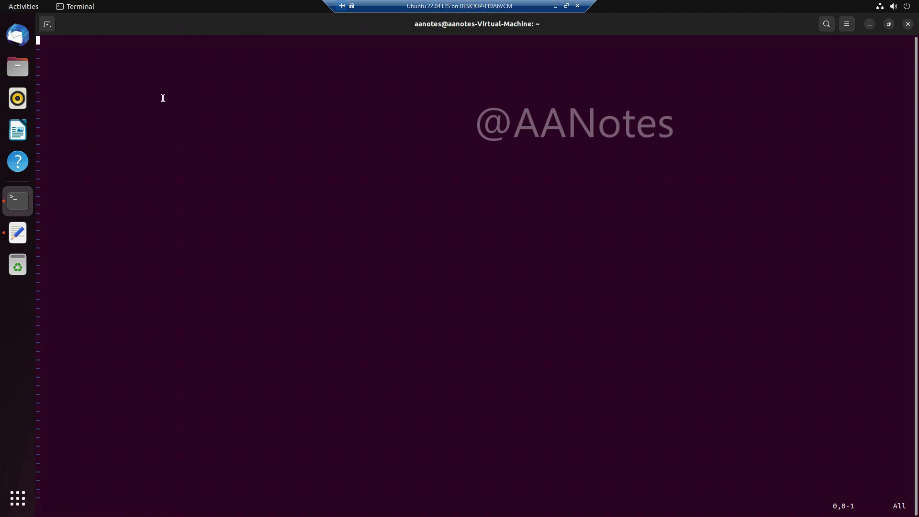
right_click(124, 46)
left_click(150, 77)
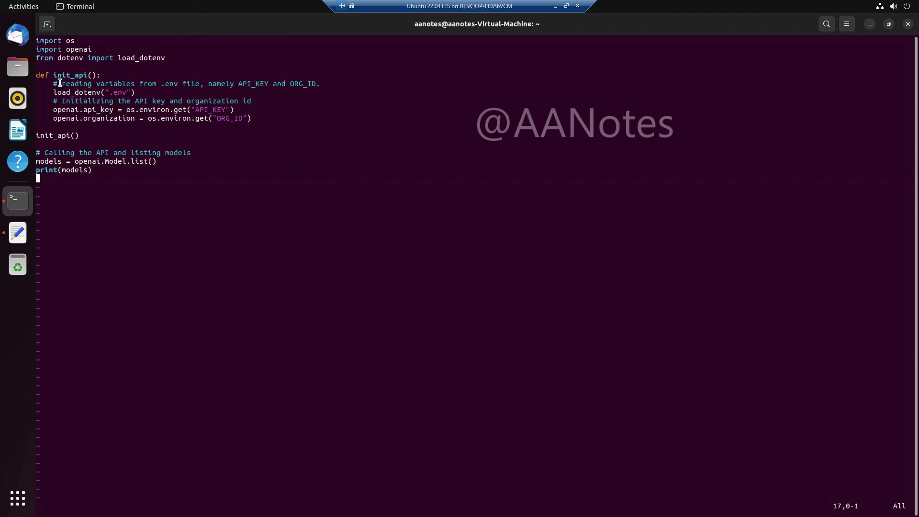
- Review the pasted script: the dotenv import, load_dotenv(".env"), API_KEY/ORG_ID and print lines
left_click_drag(57, 91, 133, 92)
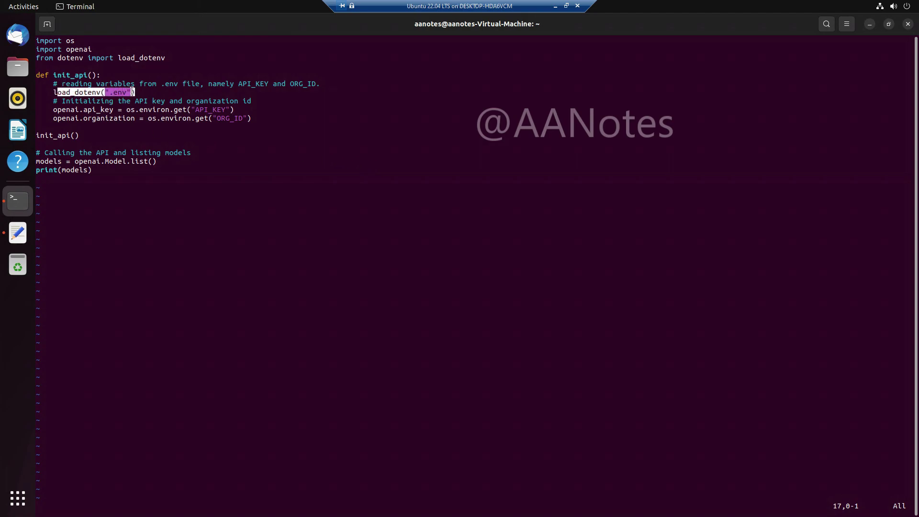
left_click(132, 92)
left_click_drag(53, 92, 133, 91)
left_click_drag(167, 57, 115, 66)
left_click(36, 60)
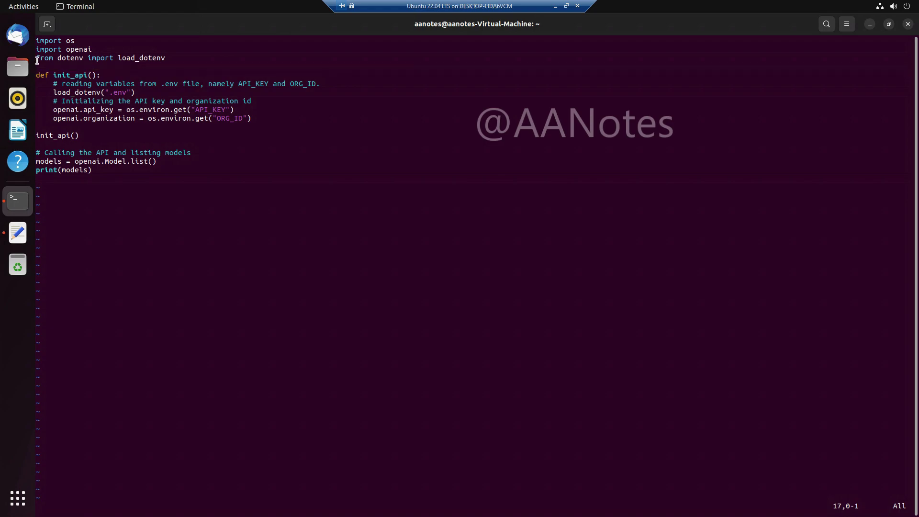
triple_click(36, 60)
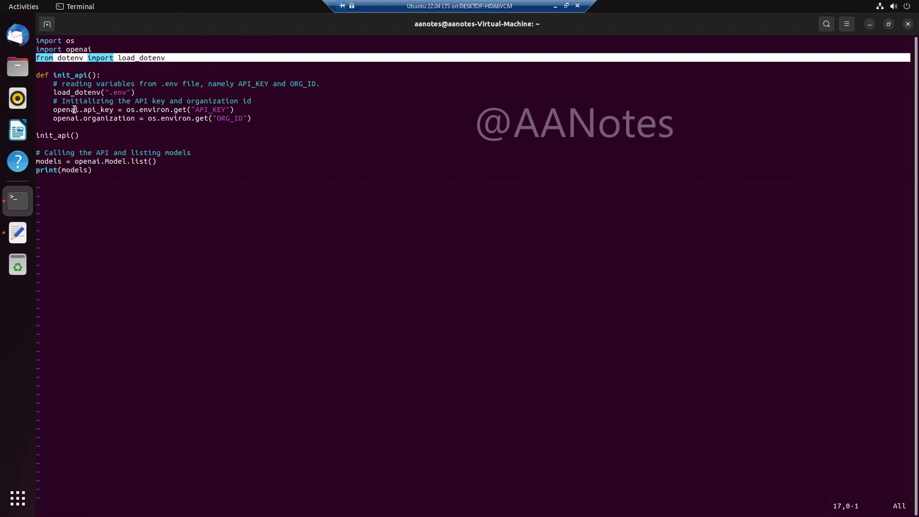
mouse_move(57, 109)
left_mouse_down()
mouse_move(215, 108)
mouse_move(256, 121)
left_mouse_up()
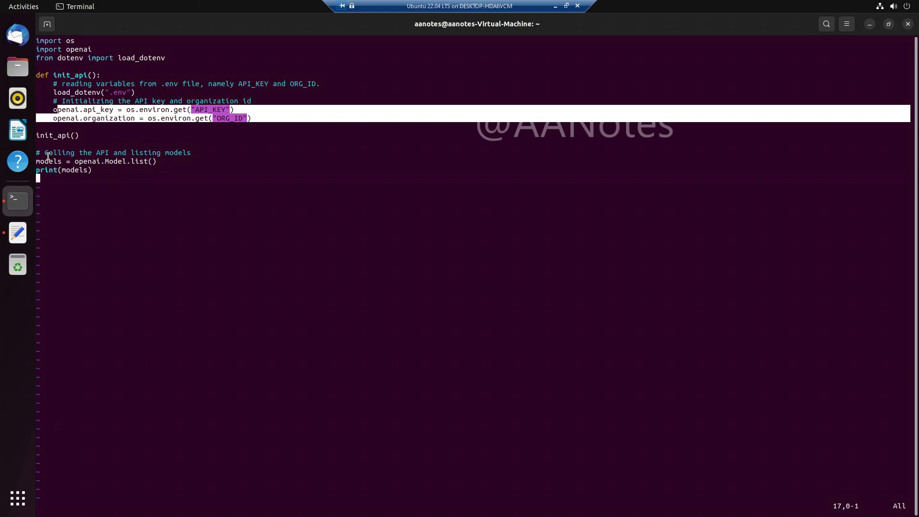
left_click_drag(35, 160, 121, 177)
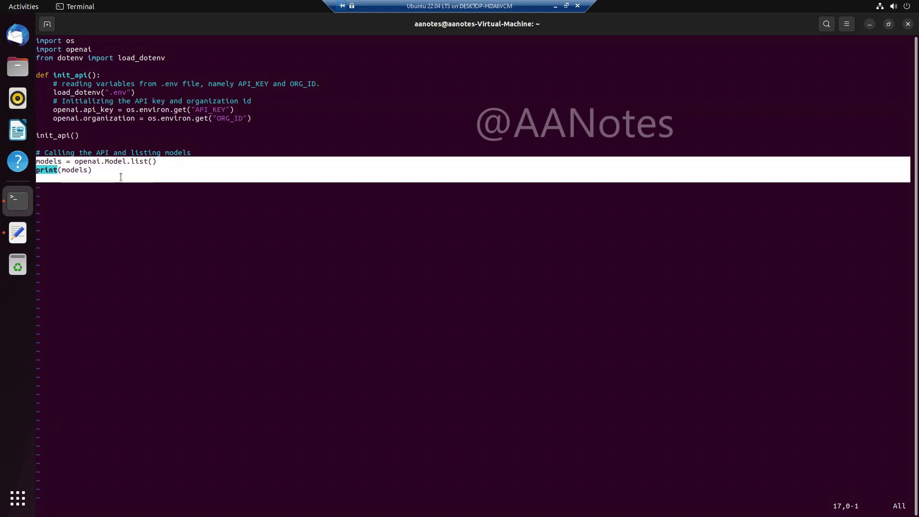
left_click(193, 201)
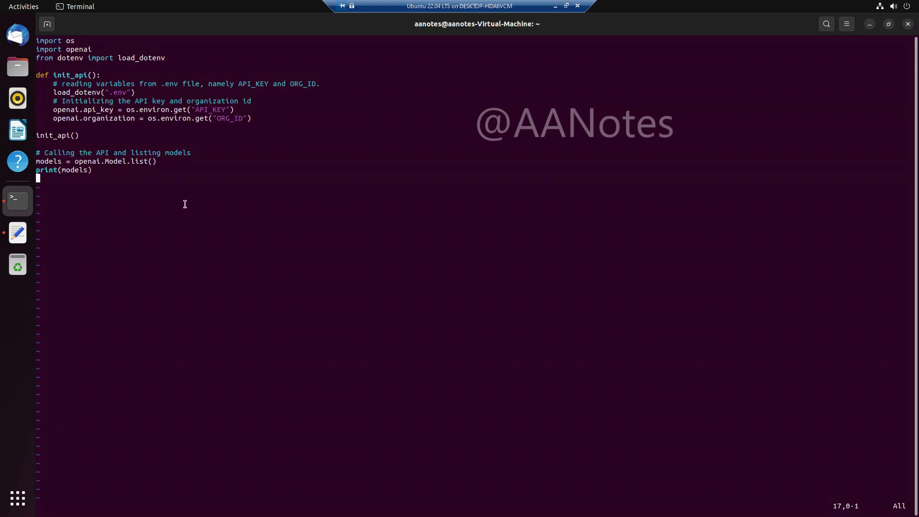
type(":wq")
- Save the script and run python3 testAPIkeyforOPENAI.py, hitting the missing dotenv module error
key("Return")
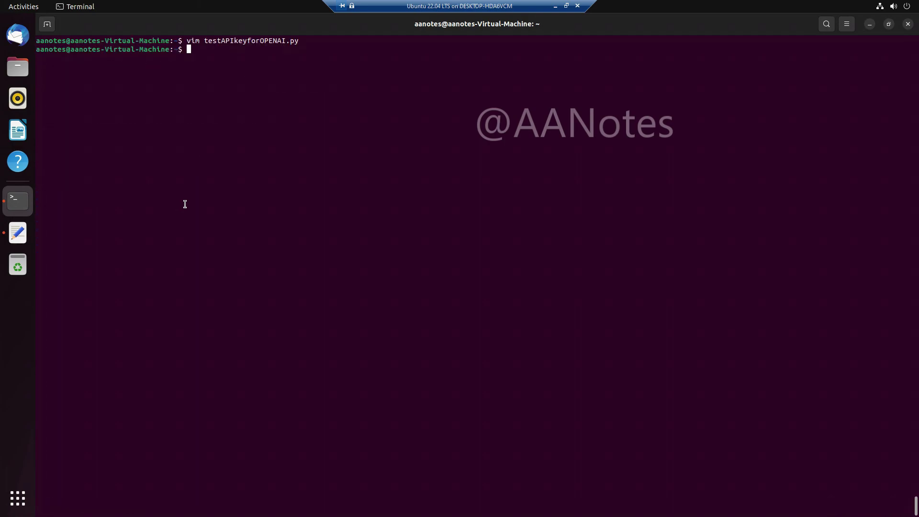
type("pyth")
type("on3")
type(" testAPI")
key("Tab")
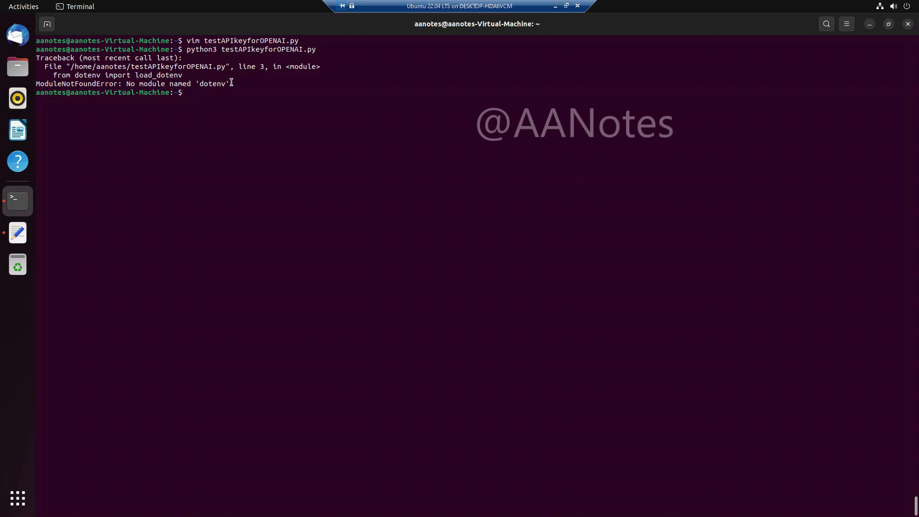
left_click_drag(231, 84, 39, 66)
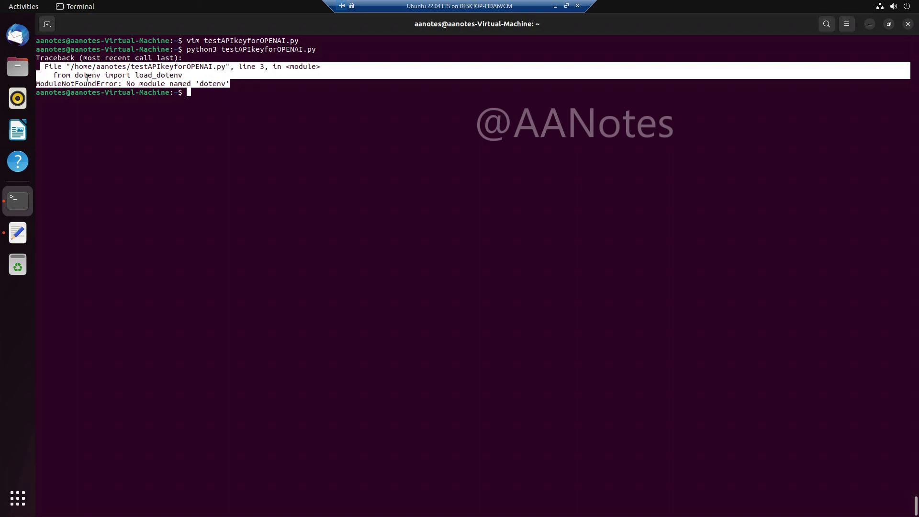
key("ctrl+c")
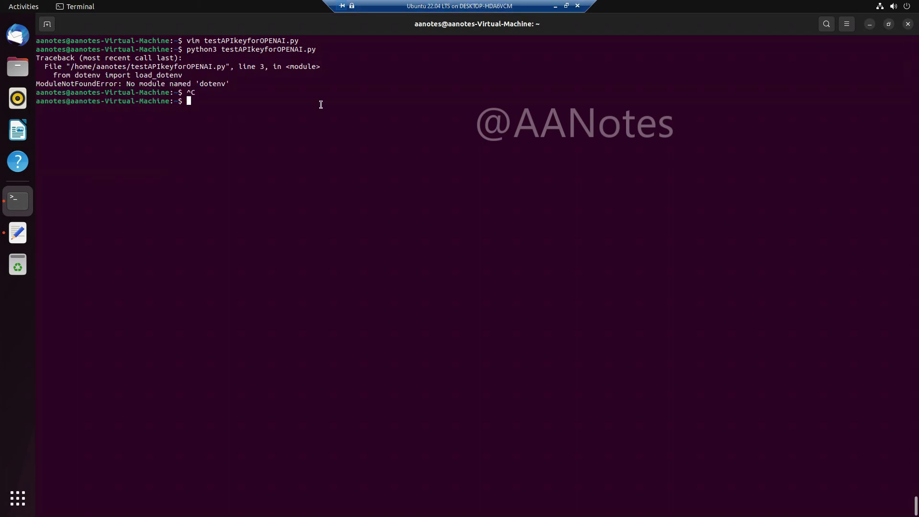
type("python3")
type("-d")
type("ot")
type("env")
- Run python3-dotenv for the package hint, then open a root shell with sudo -i
key("Return")
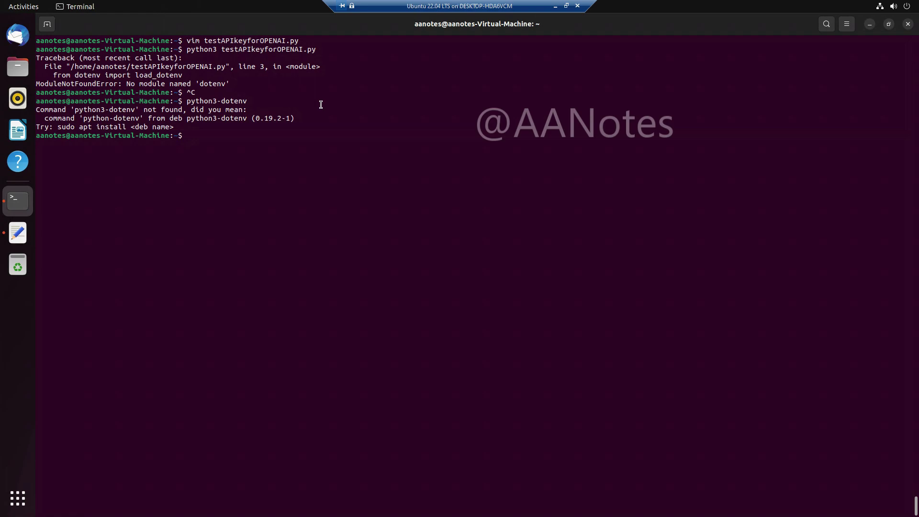
type("sudeo")
key("BackSpace")
type("o -")
type("i")
key("Return")
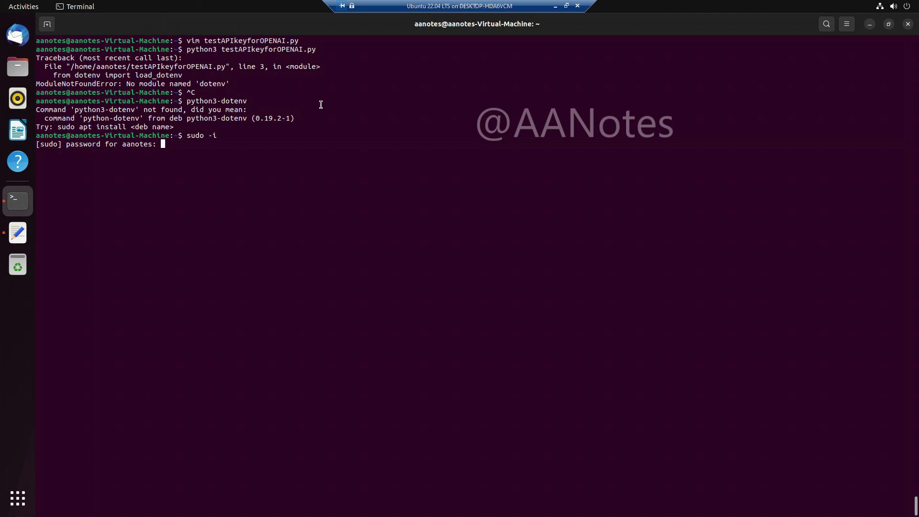
key("Return")
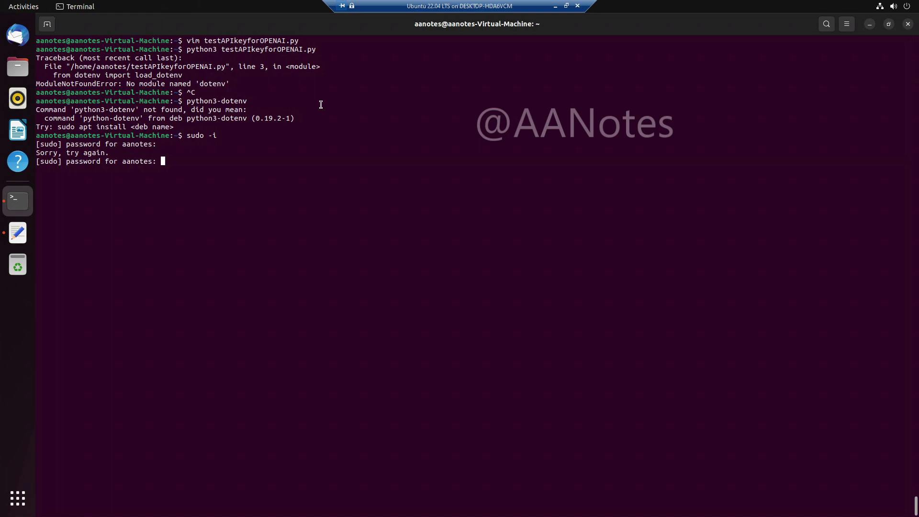
key("Return")
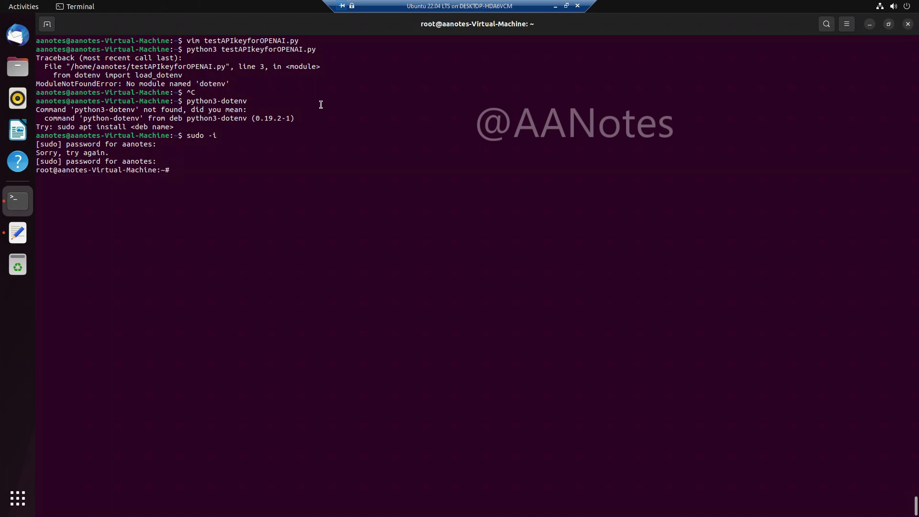
type("apt ")
type("insta")
- As root, apt install python3-dotenv after the failed python-dotenv attempt, then exit
key("BackSpace")
key("BackSpace")
type("tall ")
type("p")
type("yth")
type("o")
type("n-")
type("dote")
type("nv")
key("Return")
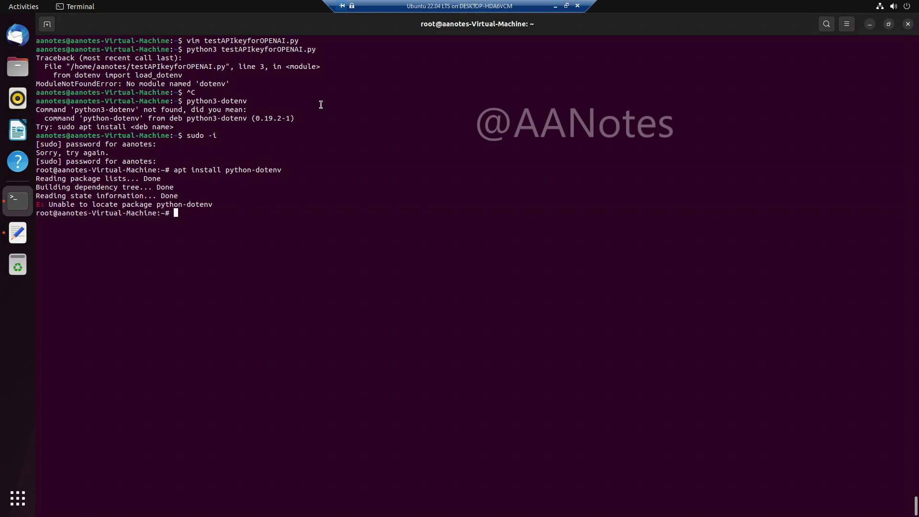
key("Up")
key("Left")
key("Left")
key("Left")
key("Left")
key("Left")
key("Left")
type("3")
key("Return")
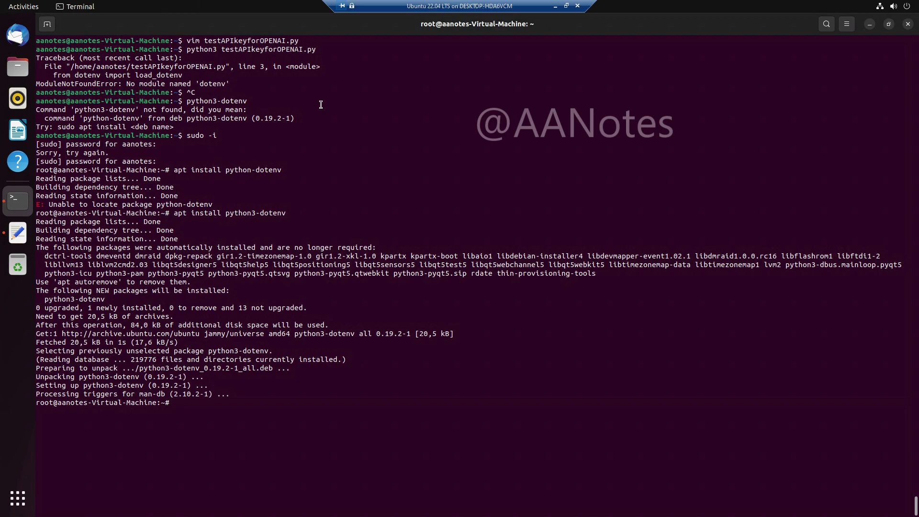
type("exit")
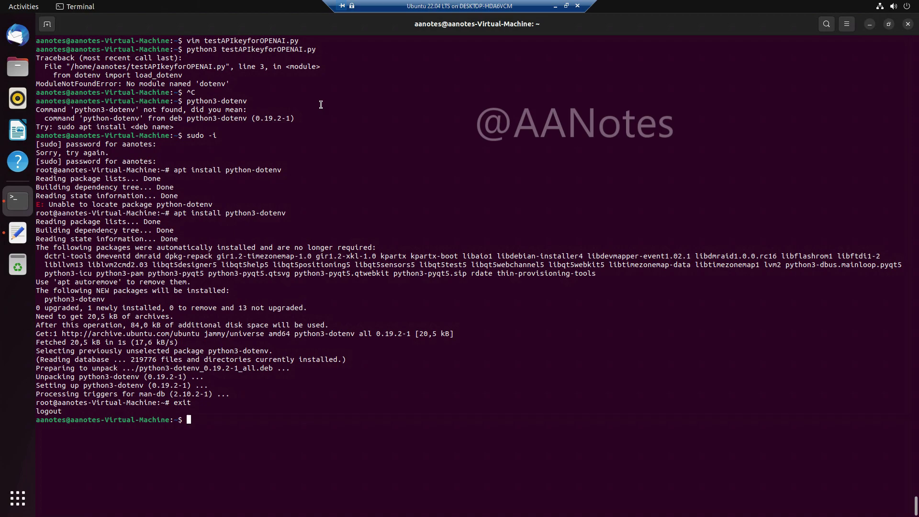
- Clear the screen and rerun python3 testAPIkeyforOPENAI.py to print the model list JSON
key("ctrl+l")
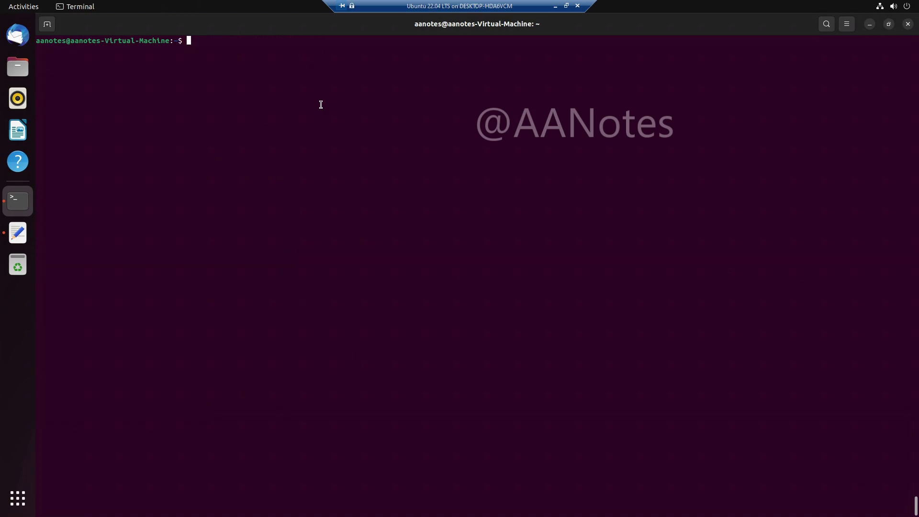
key("Up")
key("Up")
key("Up")
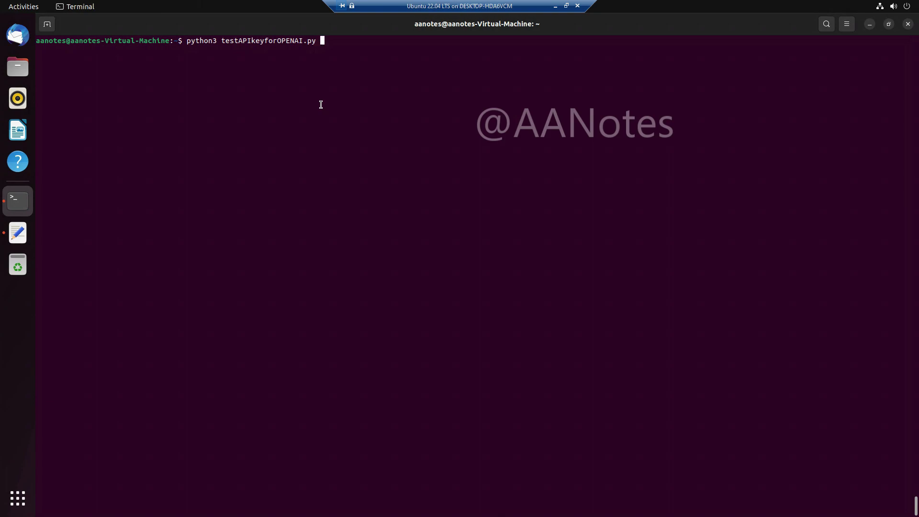
key("Return")
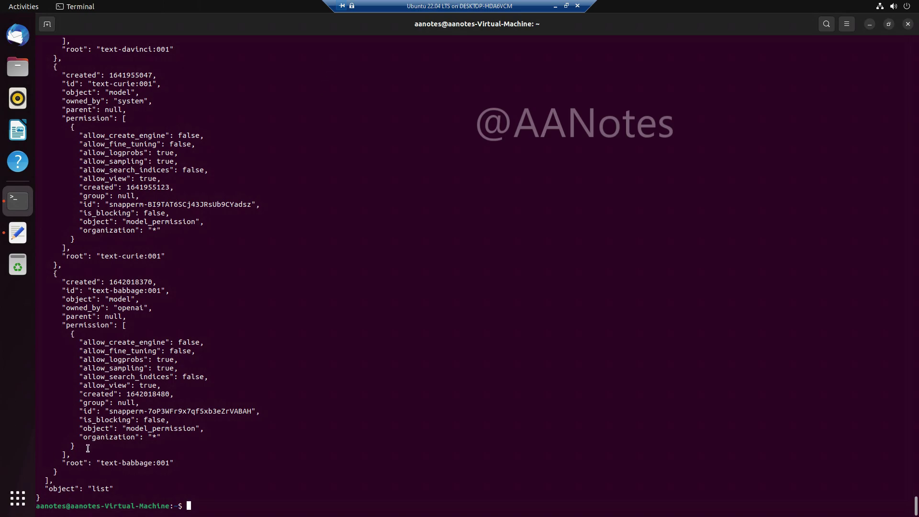
scroll(89, 446, "up", 2)
scroll(88, 447, "down", 2)
left_click_drag(82, 496, 55, 64)
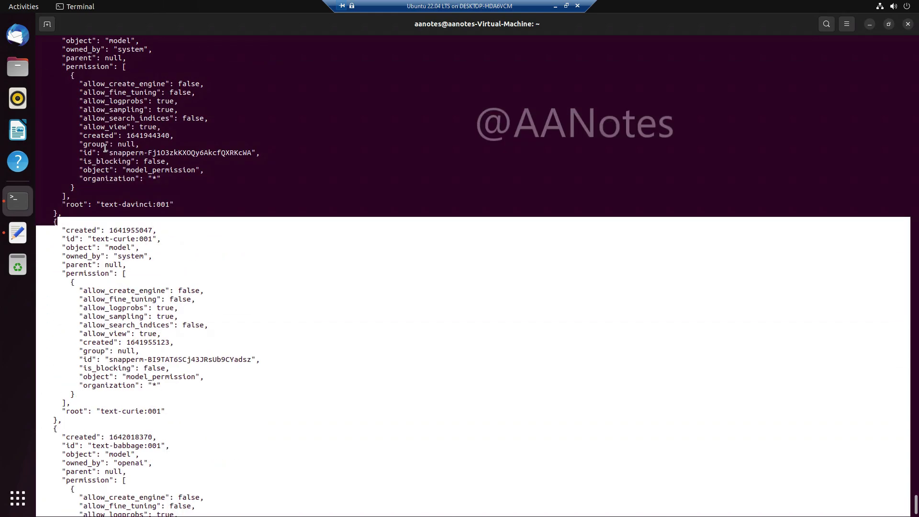
scroll(180, 207, "up", 6)
scroll(152, 208, "up", 4)
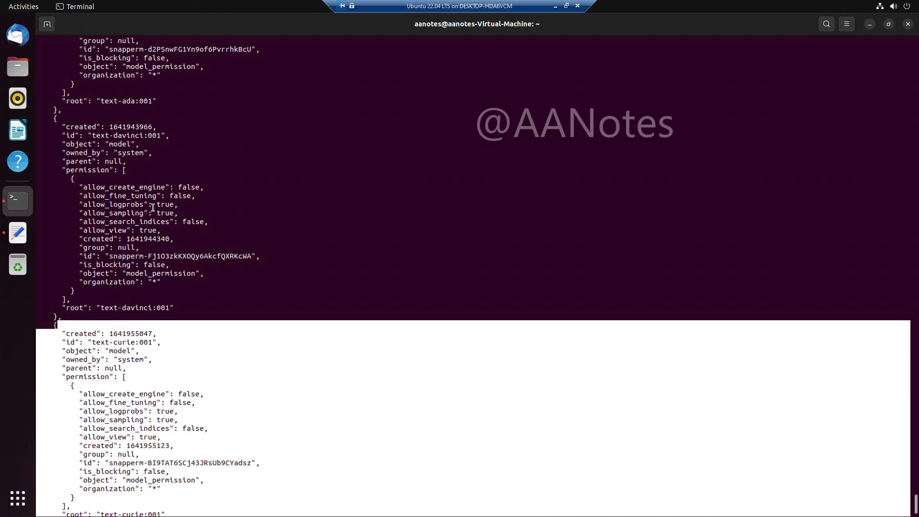
scroll(150, 216, "up", 4)
scroll(150, 215, "up", 2)
scroll(146, 223, "up", 6)
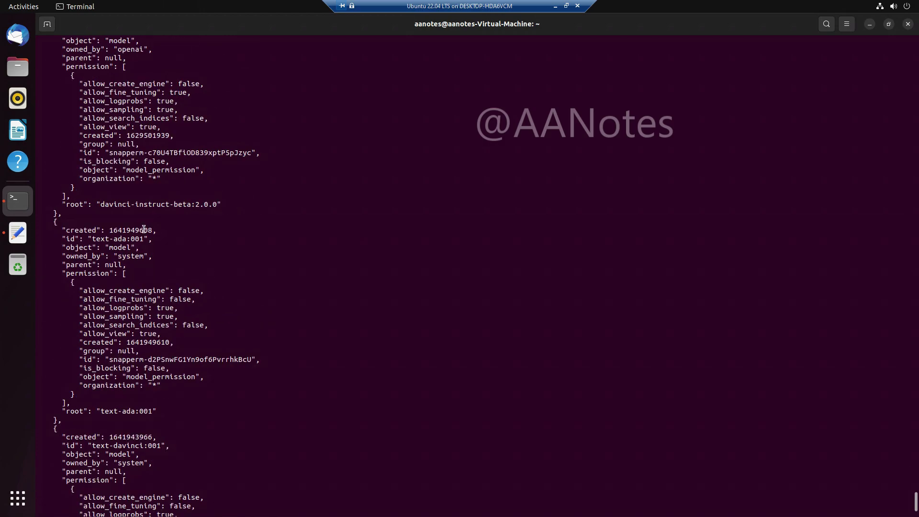
scroll(143, 231, "up", 6)
scroll(141, 250, "up", 4)
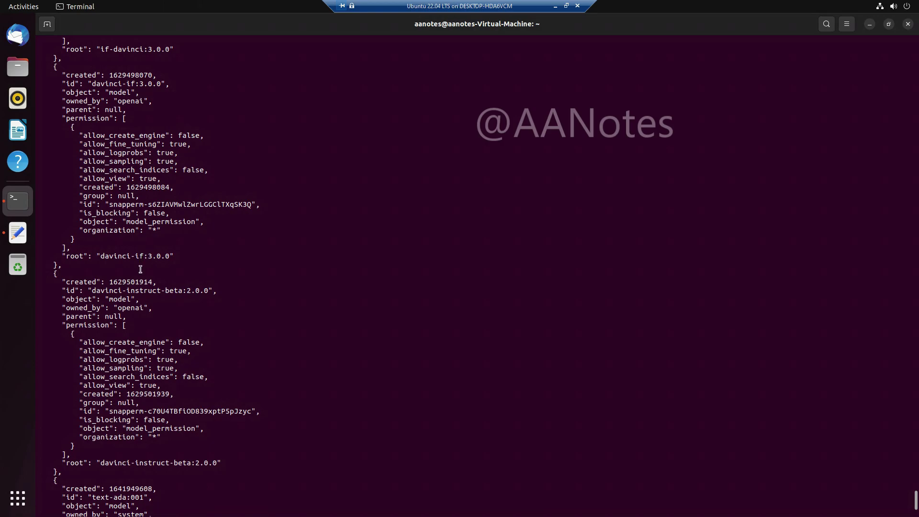
scroll(140, 283, "up", 4)
scroll(141, 291, "up", 2)
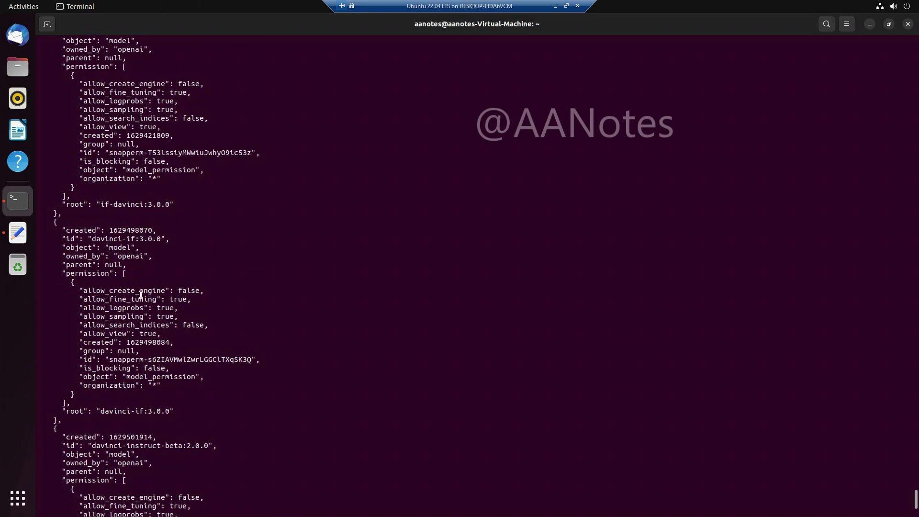
scroll(142, 297, "up", 4)
scroll(141, 297, "up", 2)
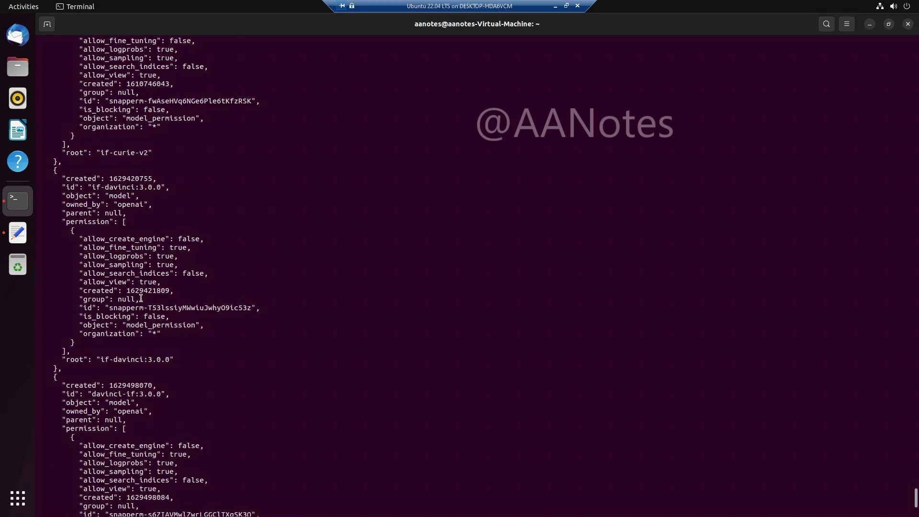
scroll(140, 308, "up", 6)
scroll(141, 313, "up", 6)
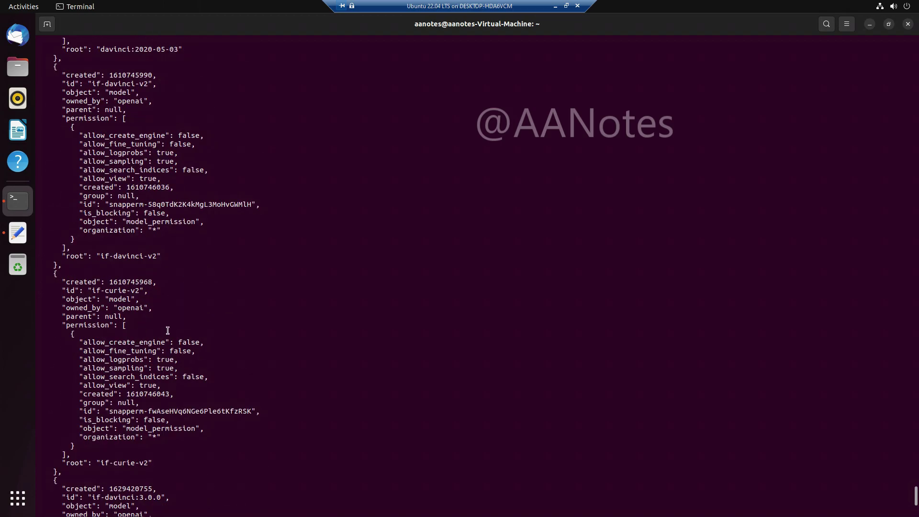
scroll(262, 333, "down", 10)
scroll(262, 333, "down", 12)
scroll(251, 342, "down", 12)
scroll(244, 361, "down", 12)
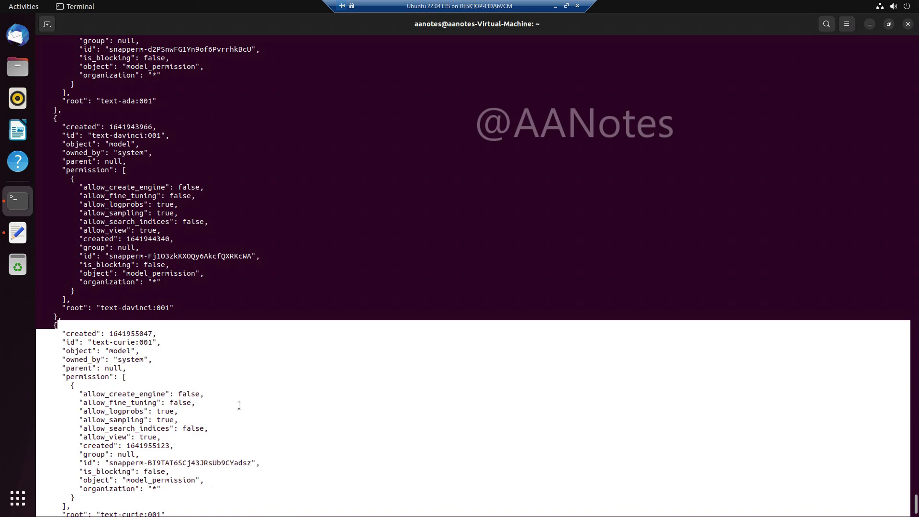
scroll(238, 405, "down", 10)
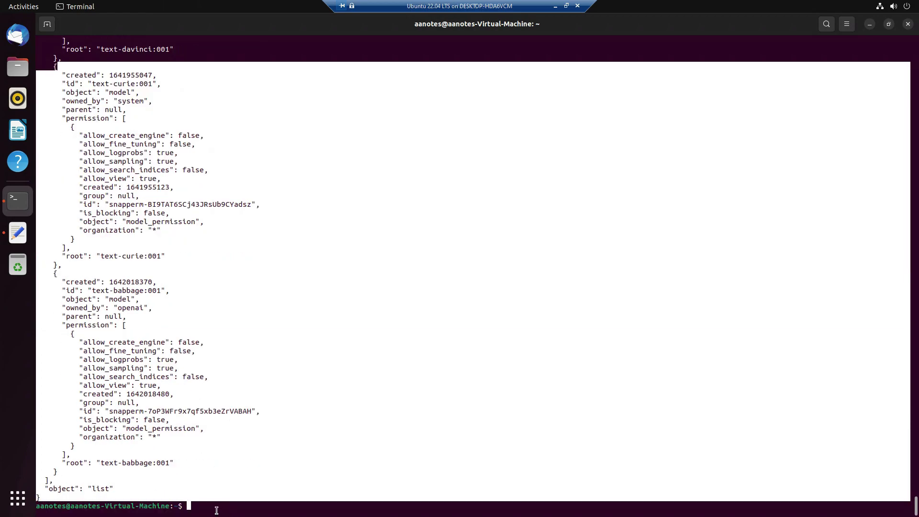
left_click(215, 509)
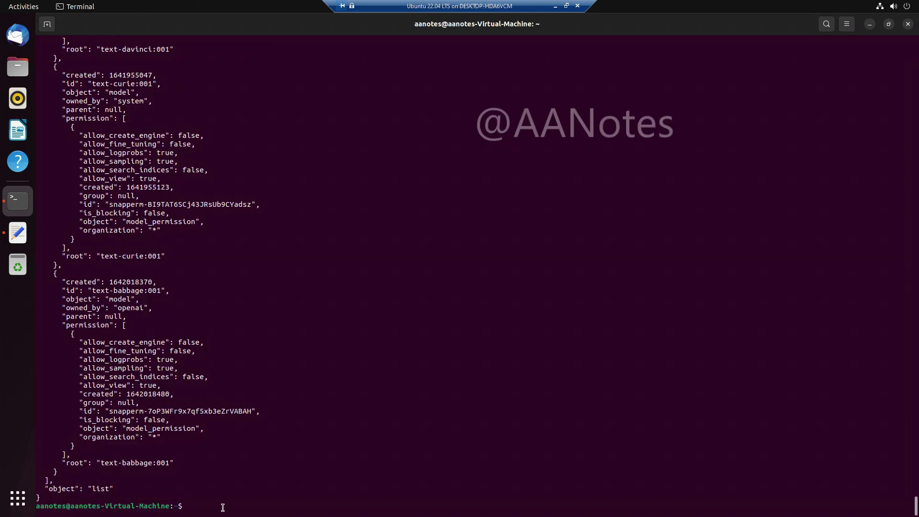